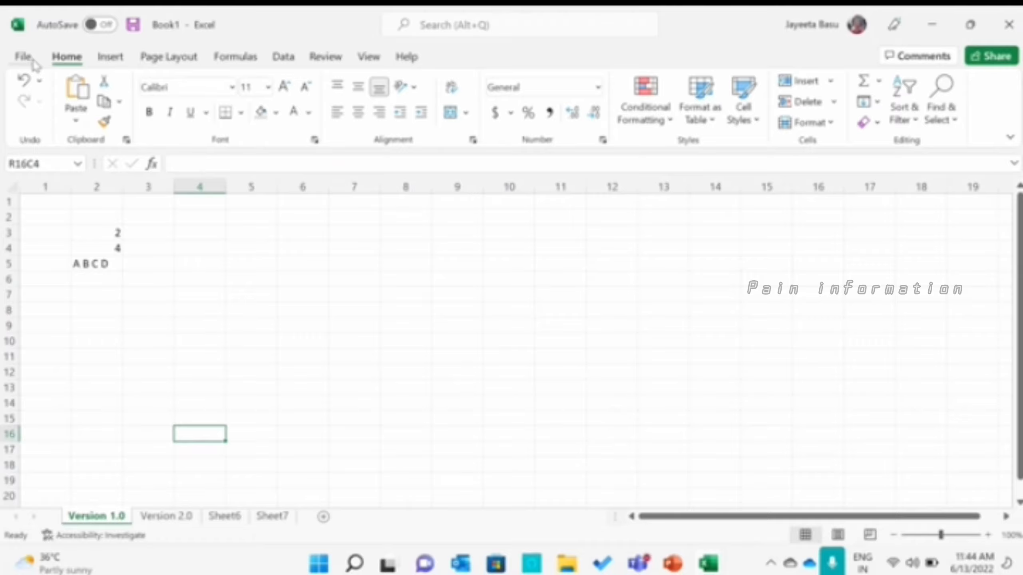
Review the File backstage, including the new workbook templates and the additional options, and return to the worksheet.
{"action": "left_click", "coordinate": [23, 57]}
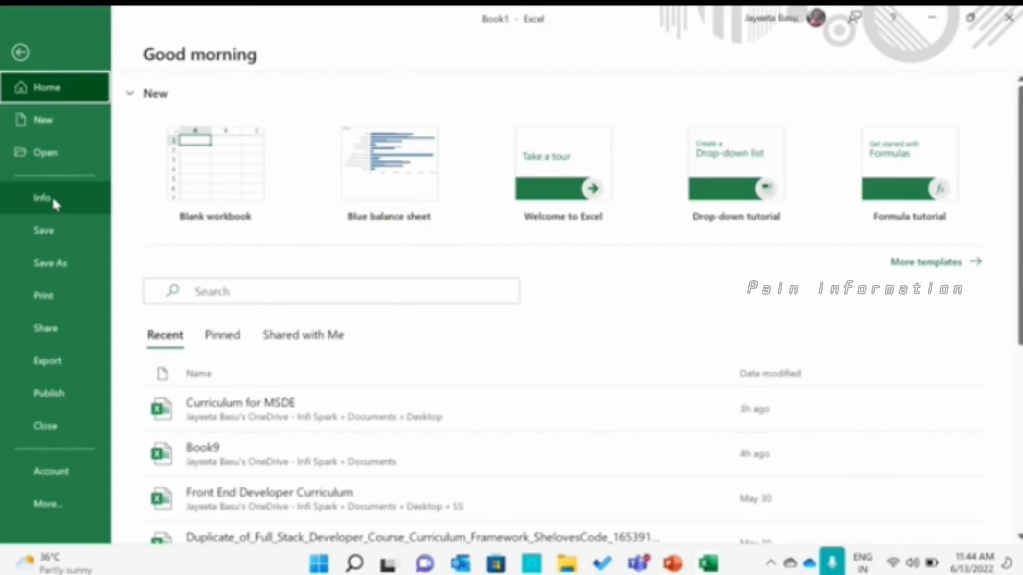
{"action": "left_click", "coordinate": [58, 131]}
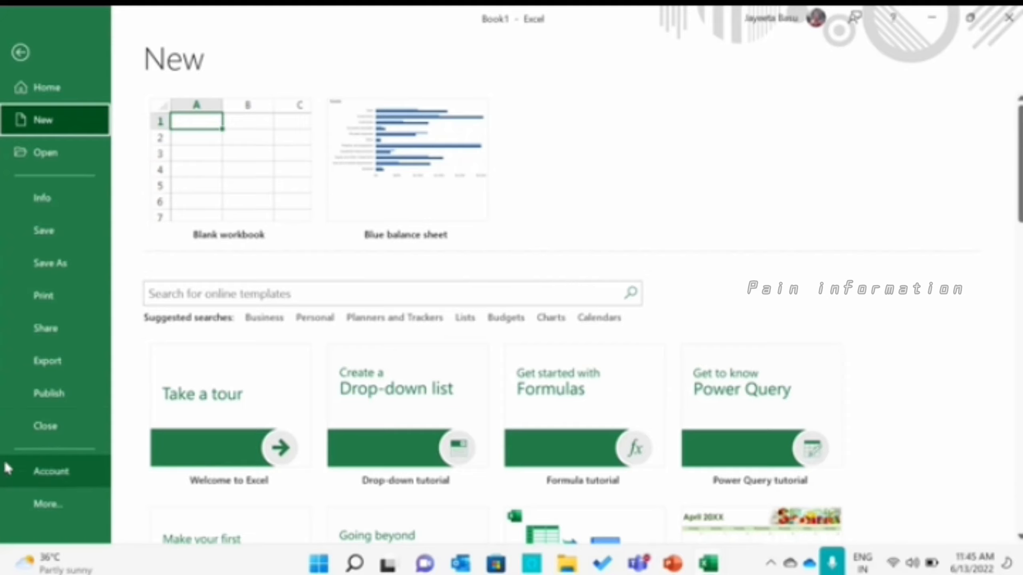
{"action": "left_click", "coordinate": [53, 504]}
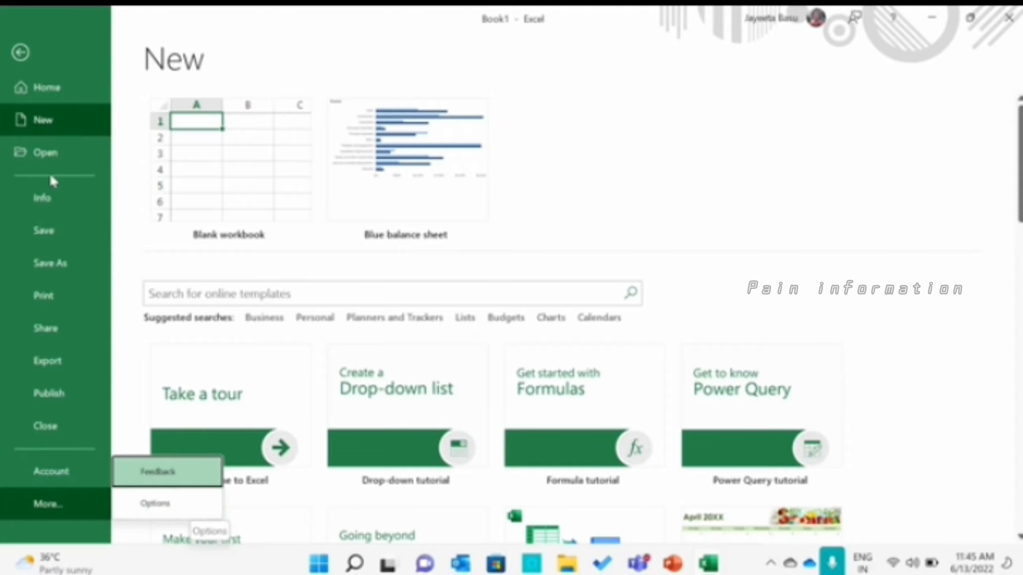
{"action": "left_click", "coordinate": [17, 56]}
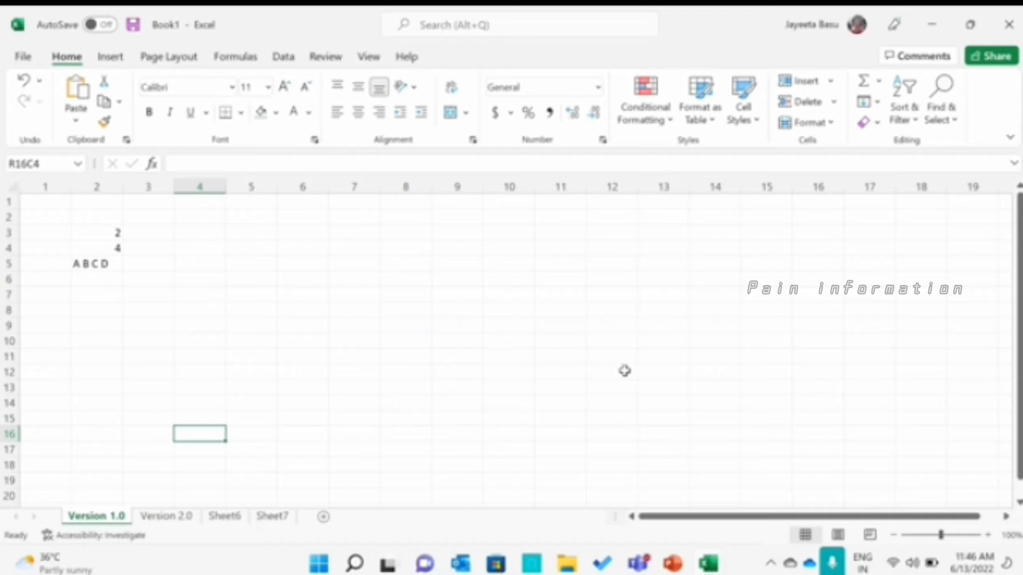
Switch to the PowerPoint presentation, present the File Menu slide, advance to the Home Menu slide and end the show.
{"action": "mouse_move", "coordinate": [673, 564]}
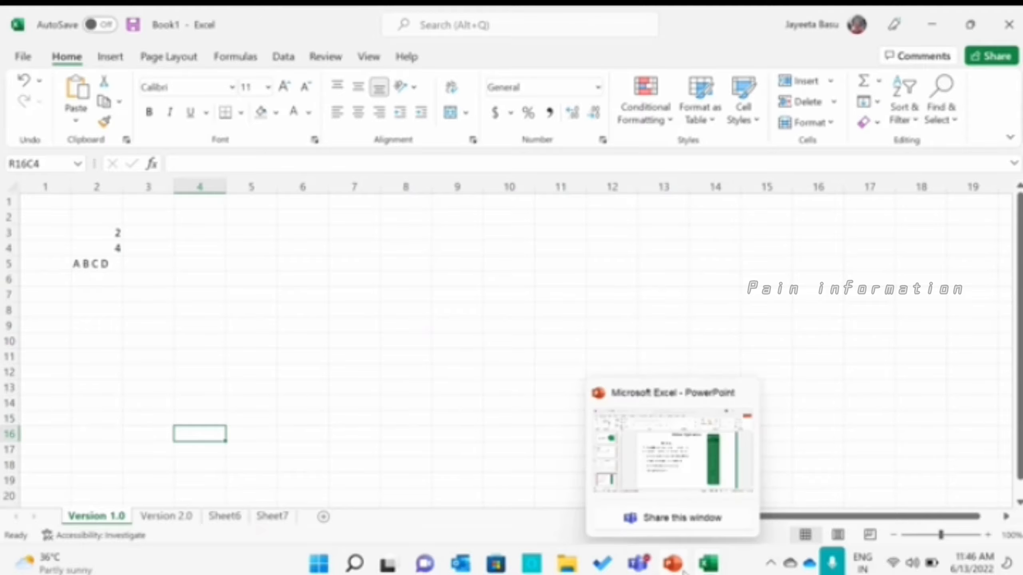
{"action": "left_click", "coordinate": [680, 469]}
{"action": "left_click", "coordinate": [856, 536]}
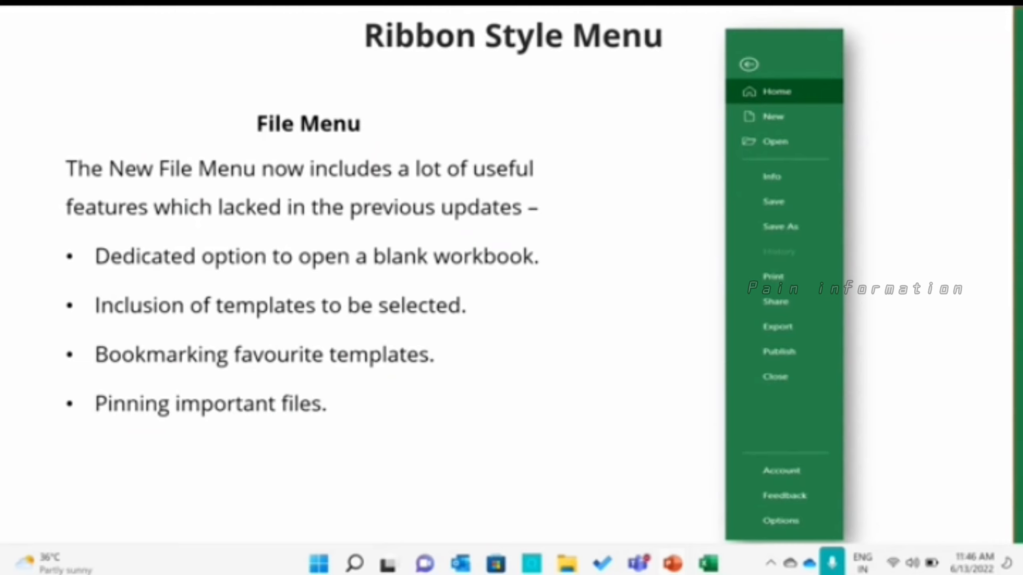
{"action": "key", "text": "Right"}
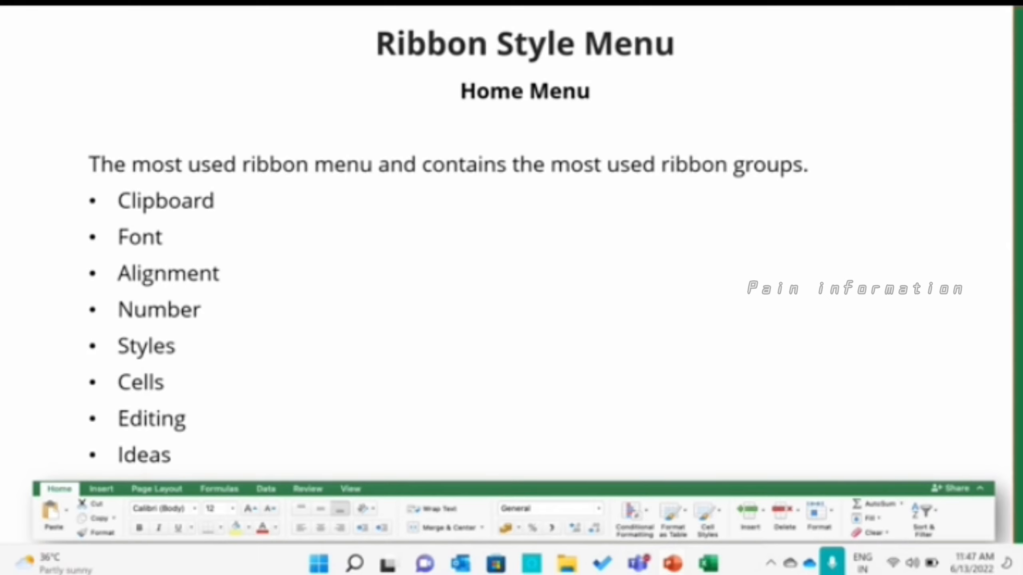
{"action": "key", "text": "Escape"}
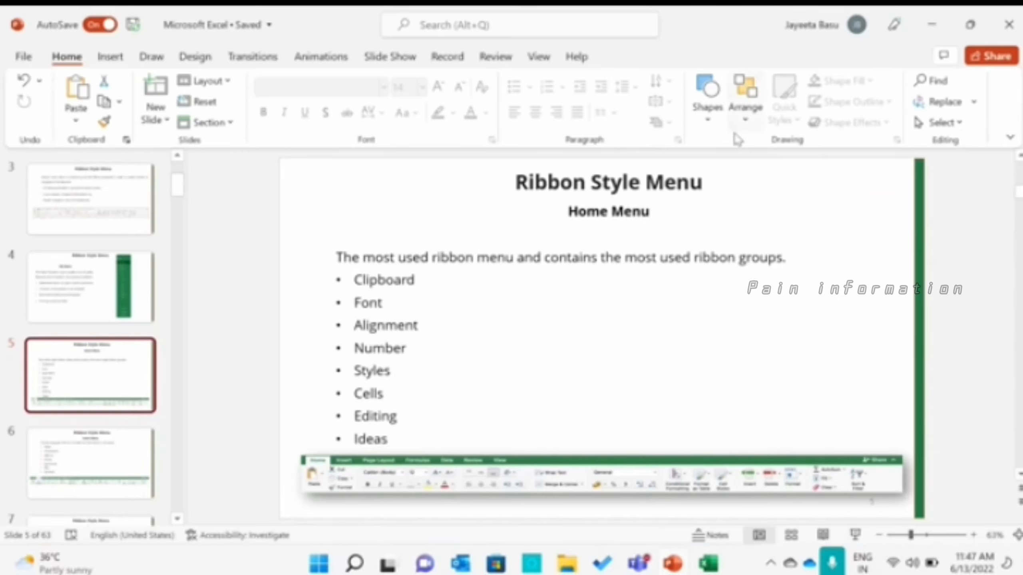
Switch back to the Excel workbook and examine the available cell border and text orientation options.
{"action": "mouse_move", "coordinate": [708, 564]}
{"action": "left_click", "coordinate": [641, 483]}
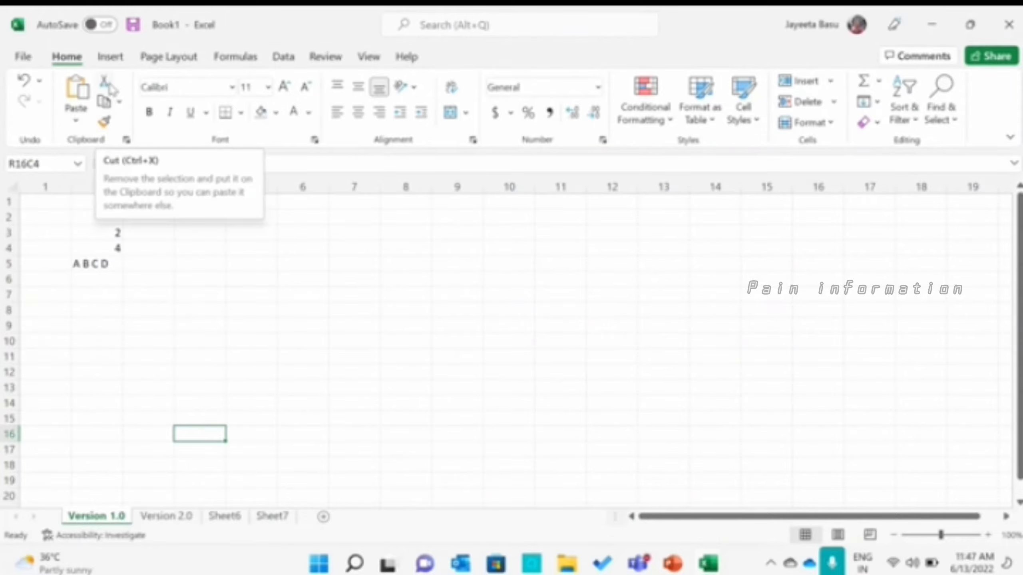
{"action": "left_click", "coordinate": [241, 114]}
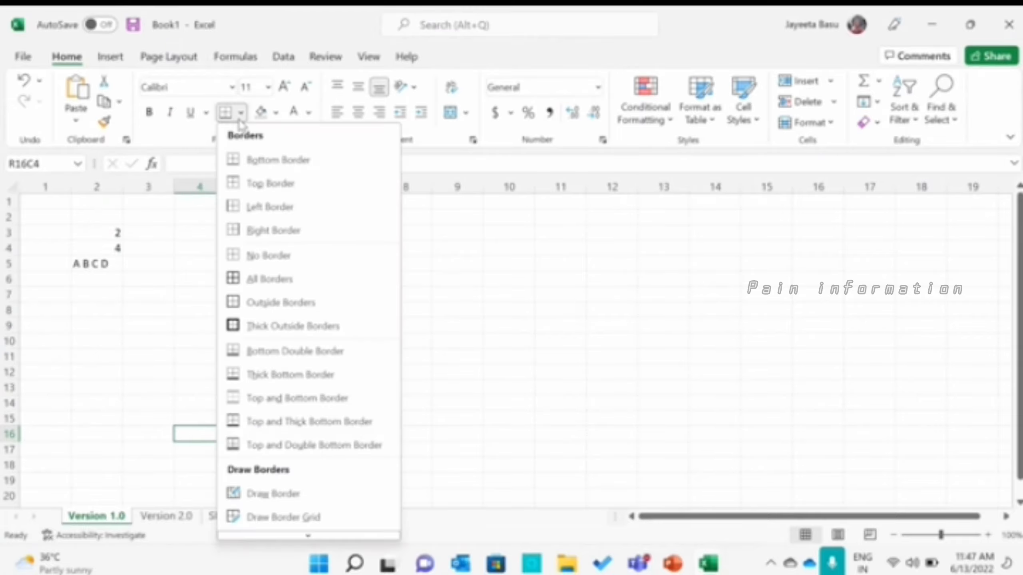
{"action": "left_click", "coordinate": [240, 119]}
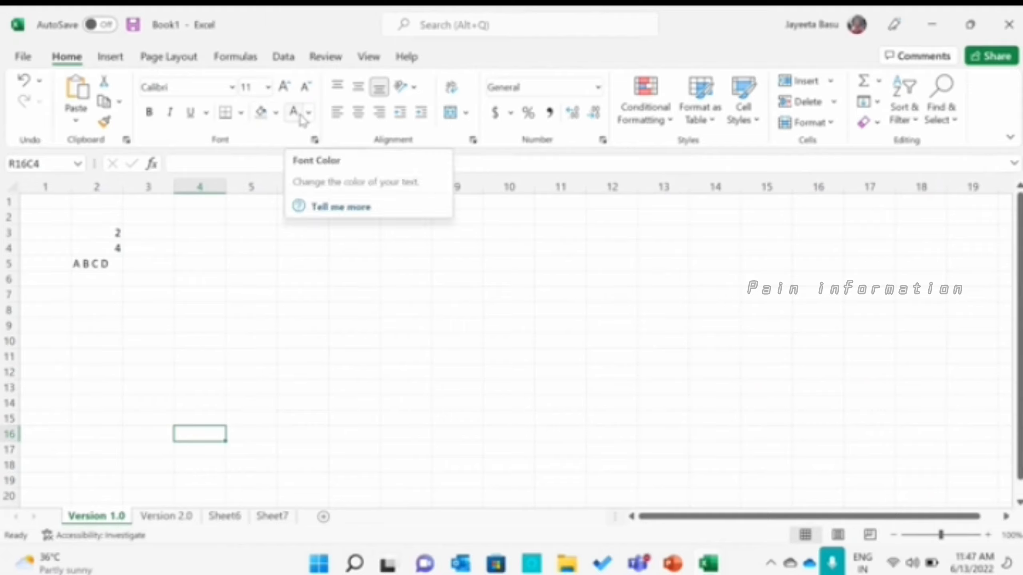
{"action": "left_click", "coordinate": [404, 87]}
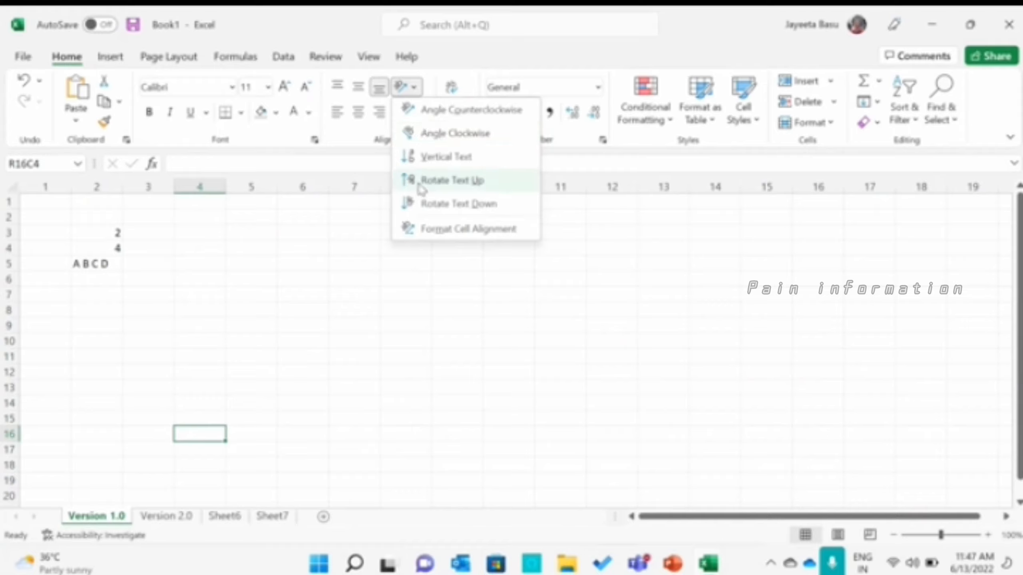
{"action": "left_click", "coordinate": [326, 231]}
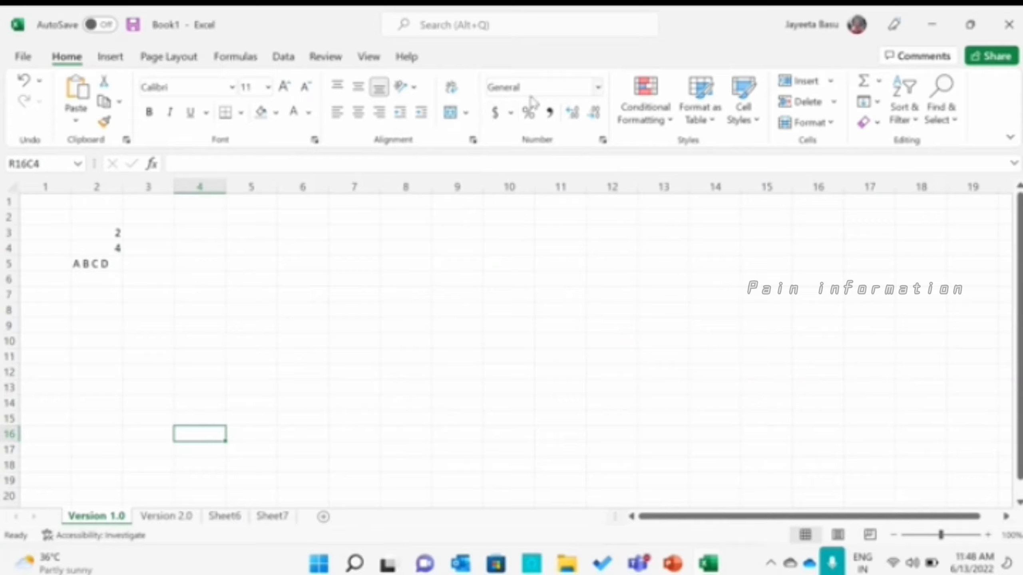
Browse the number format categories and apply the Fraction format with up to one digit (1/4) to the selected cell.
{"action": "left_click", "coordinate": [598, 88]}
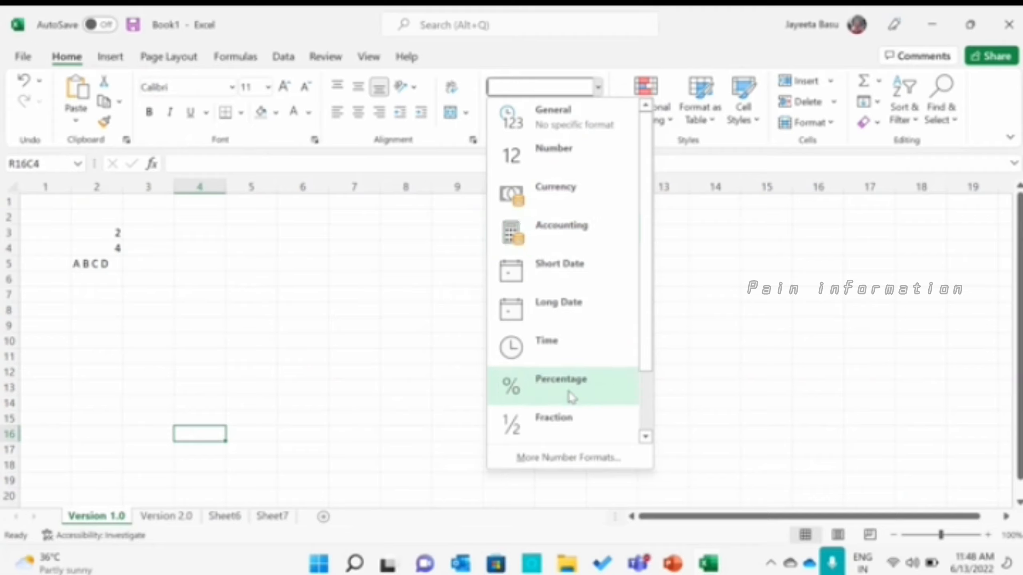
{"action": "left_click", "coordinate": [645, 437]}
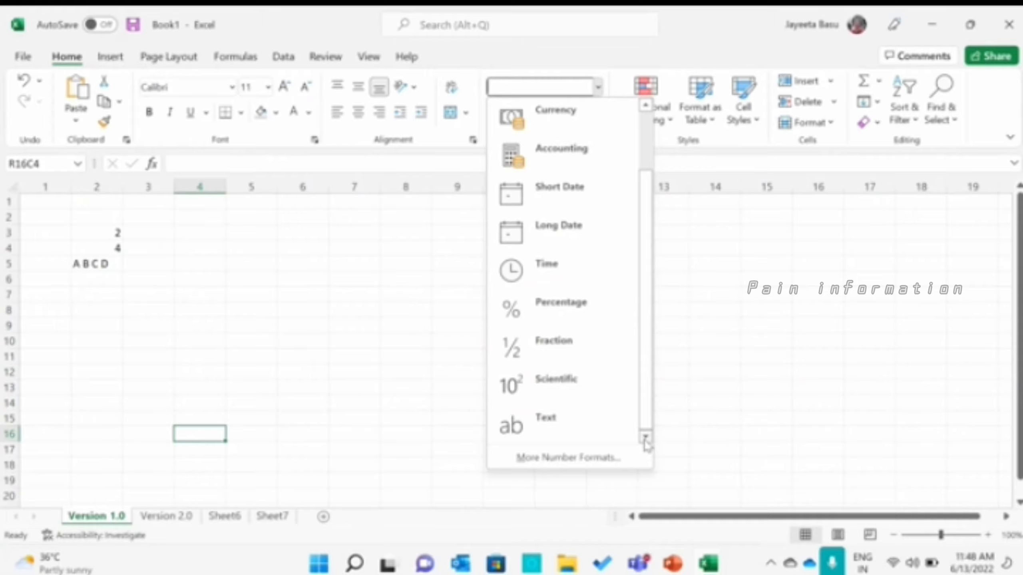
{"action": "left_click", "coordinate": [601, 458]}
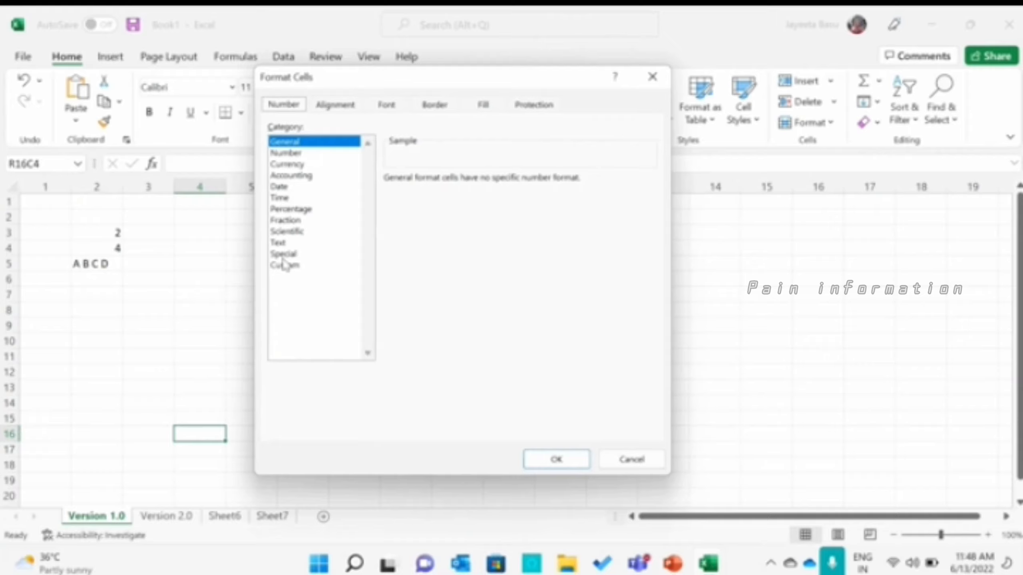
{"action": "left_click", "coordinate": [284, 258]}
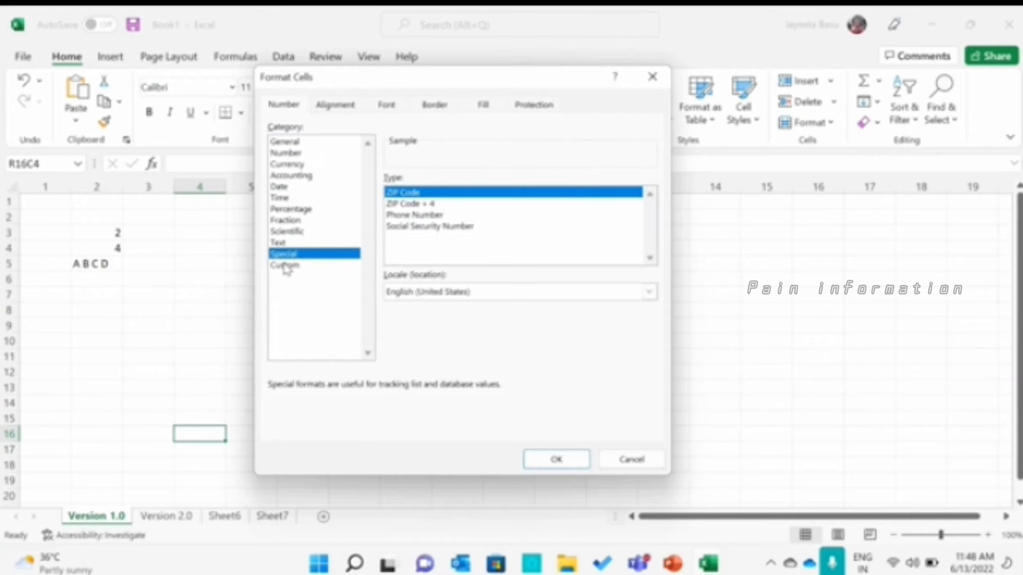
{"action": "left_click", "coordinate": [286, 267]}
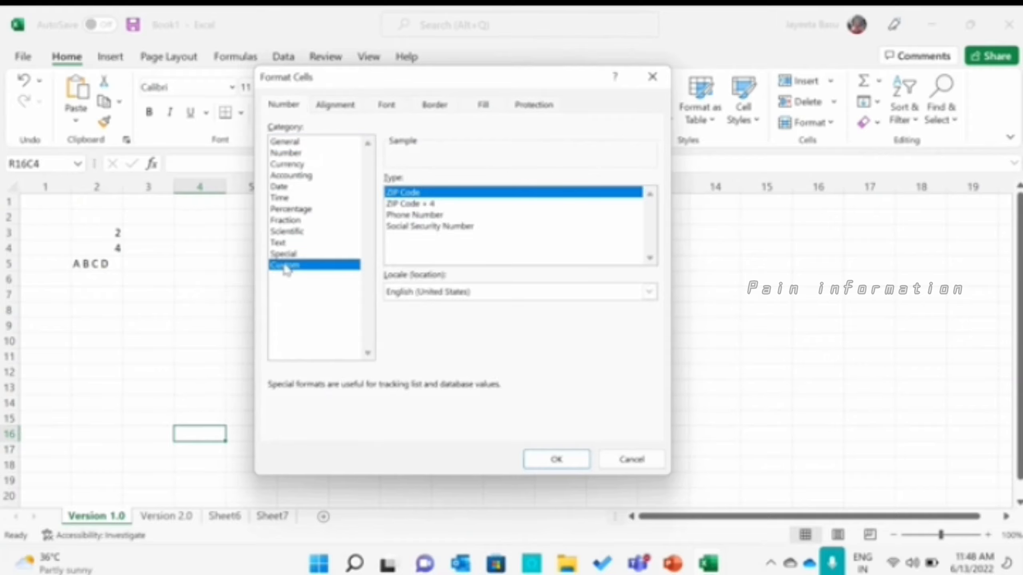
{"action": "left_click", "coordinate": [286, 232]}
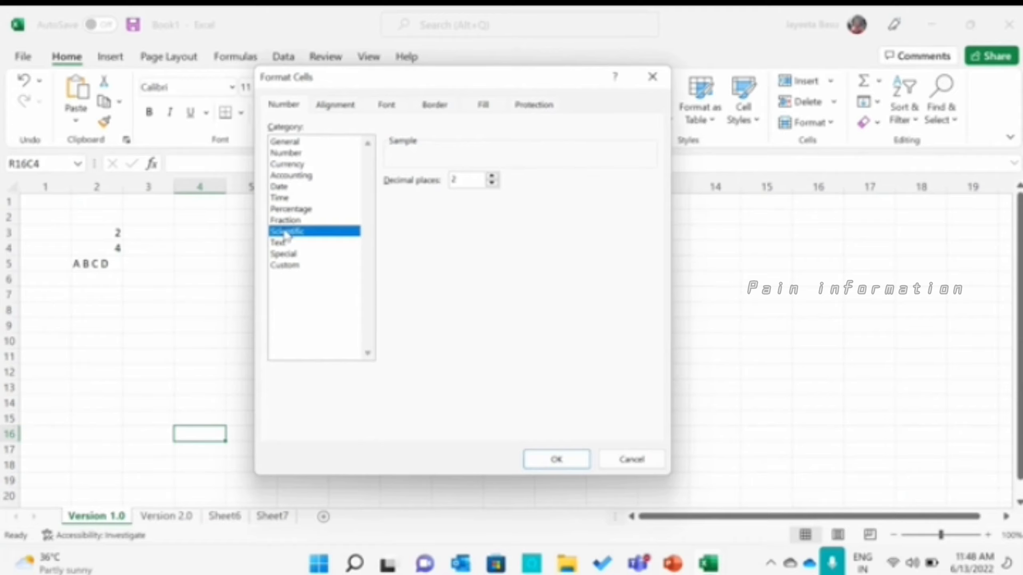
{"action": "left_click", "coordinate": [286, 220]}
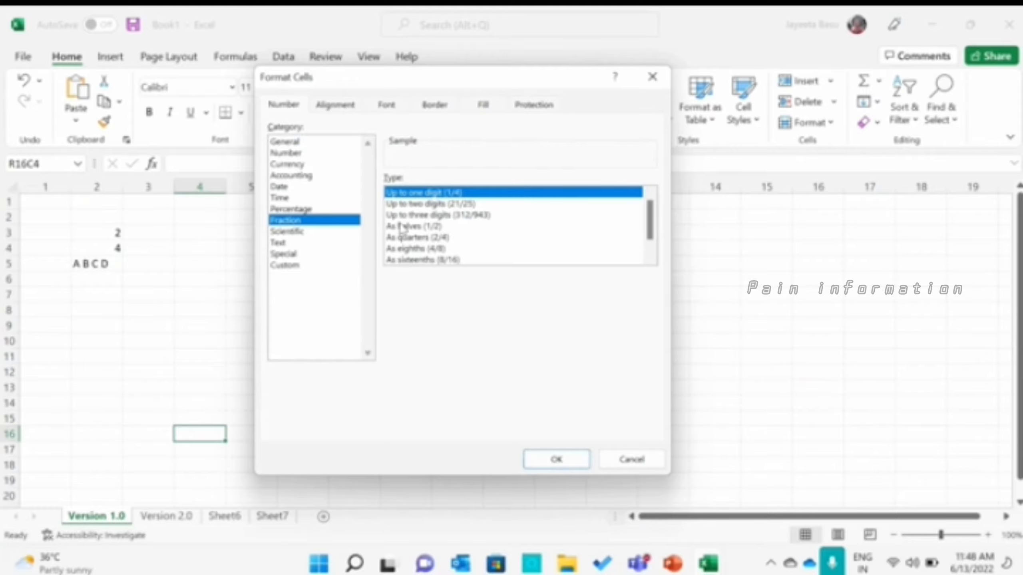
{"action": "left_click", "coordinate": [540, 464]}
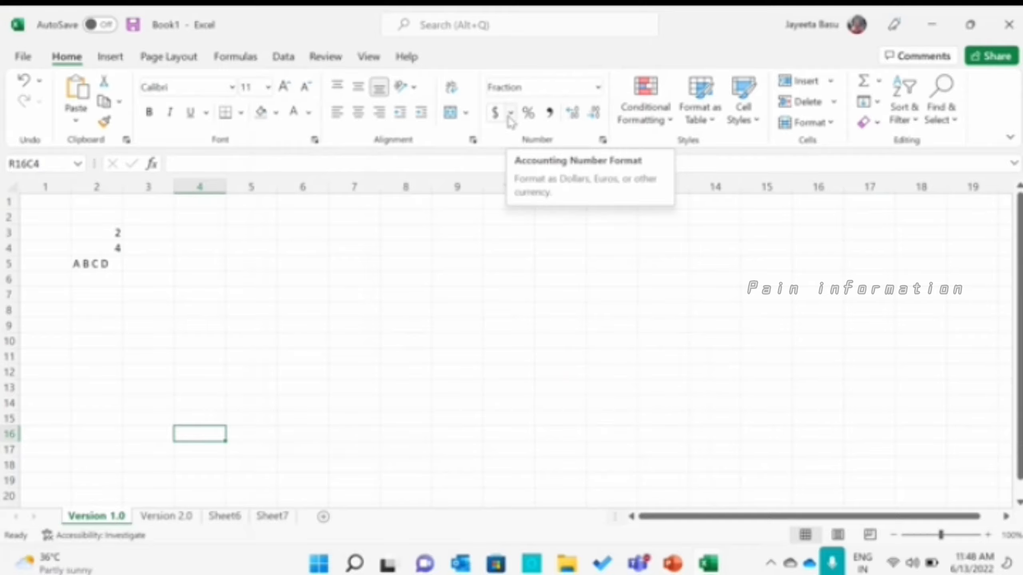
Examine the currency choices offered for the accounting number format.
{"action": "left_click", "coordinate": [510, 113]}
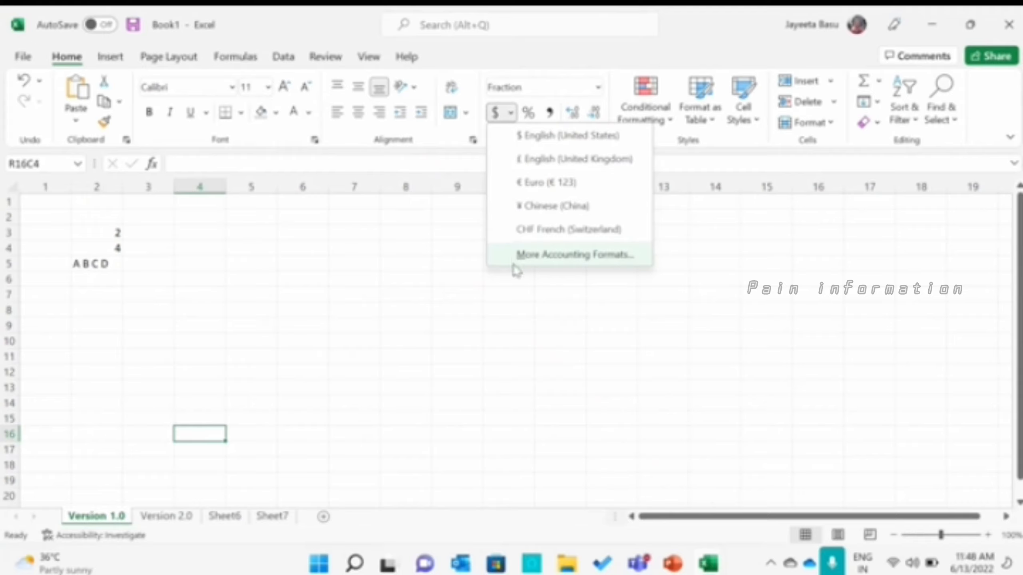
{"action": "key", "text": "Escape"}
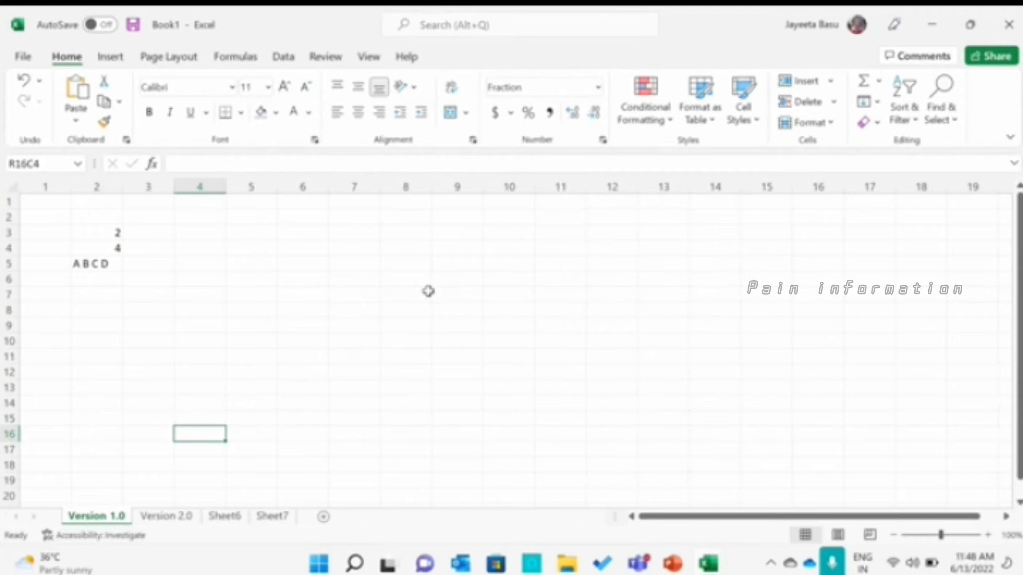
{"action": "left_click", "coordinate": [511, 116]}
{"action": "left_click", "coordinate": [511, 117]}
Examine the conditional formatting rule types, including icon sets and the options for creating and clearing rules.
{"action": "left_click", "coordinate": [669, 126]}
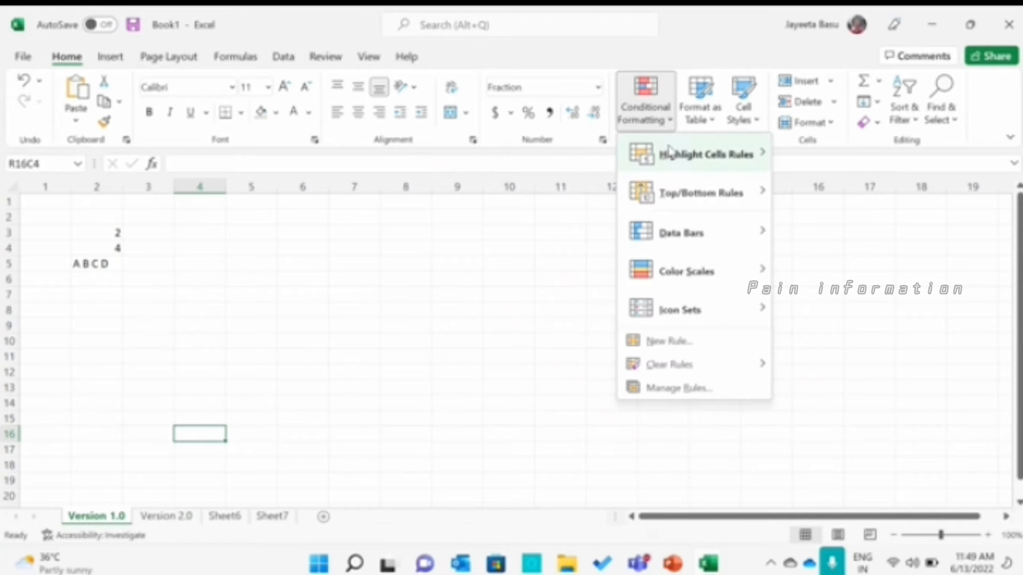
{"action": "mouse_move", "coordinate": [676, 198]}
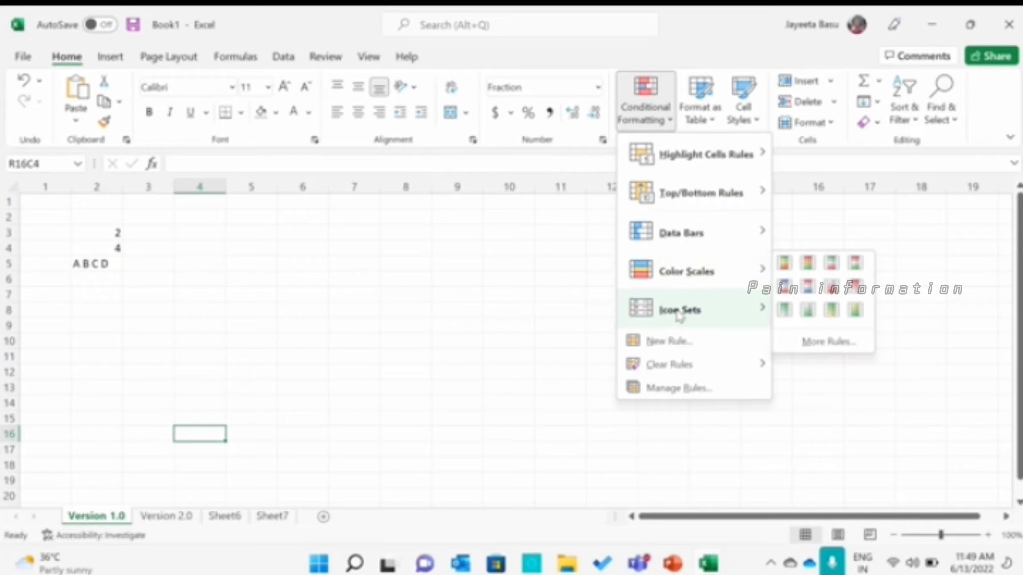
{"action": "mouse_move", "coordinate": [679, 317]}
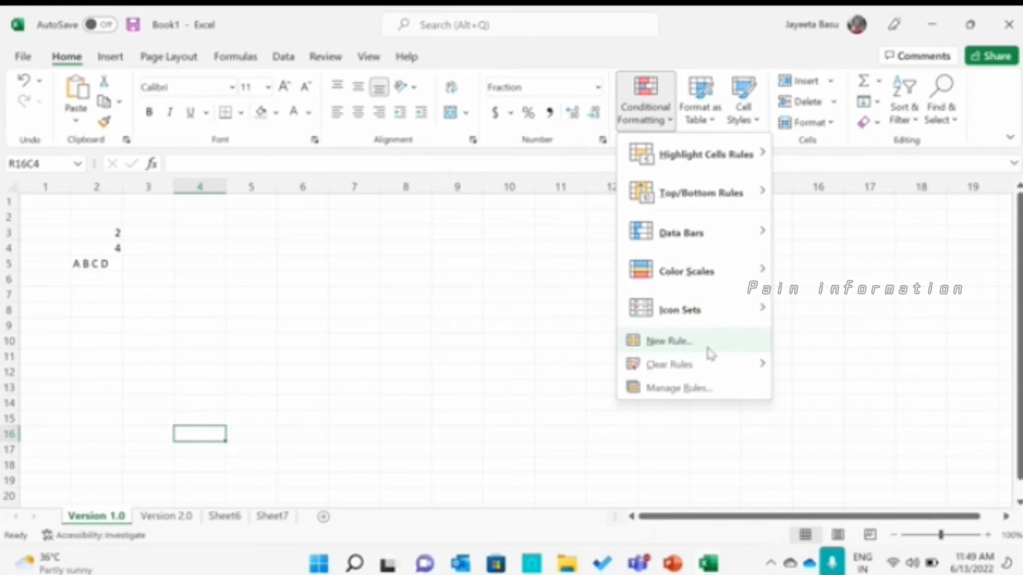
{"action": "mouse_move", "coordinate": [712, 376]}
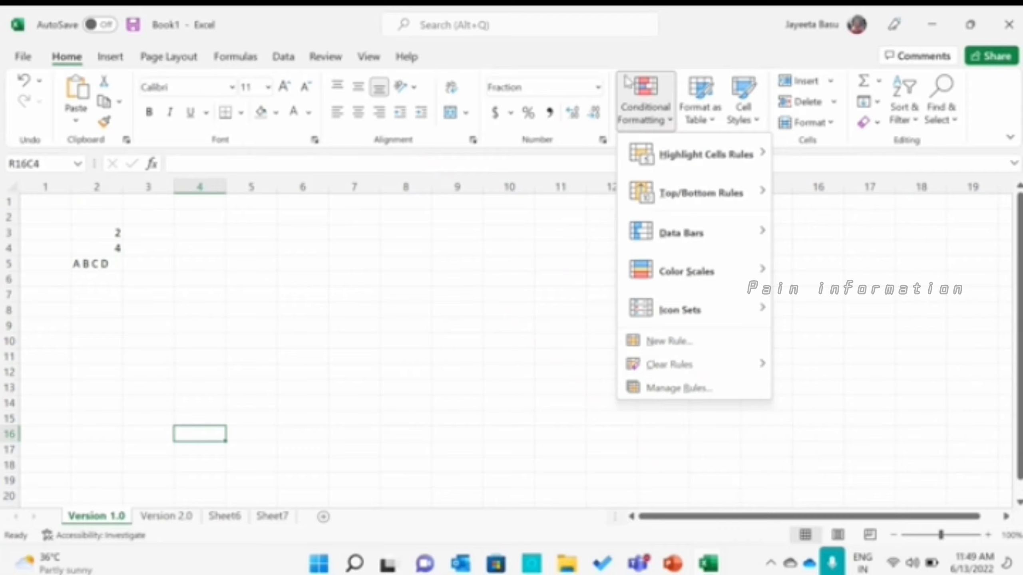
Browse the light, medium and dark table styles and the gallery of cell styles.
{"action": "left_click", "coordinate": [705, 115]}
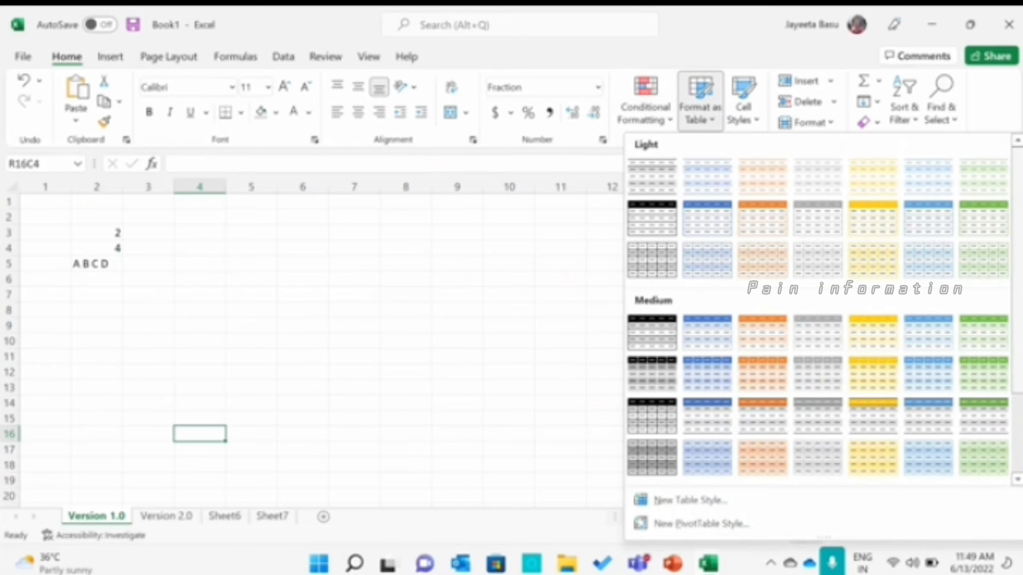
{"action": "scroll", "coordinate": [817, 306], "scroll_direction": "down", "scroll_amount": 3}
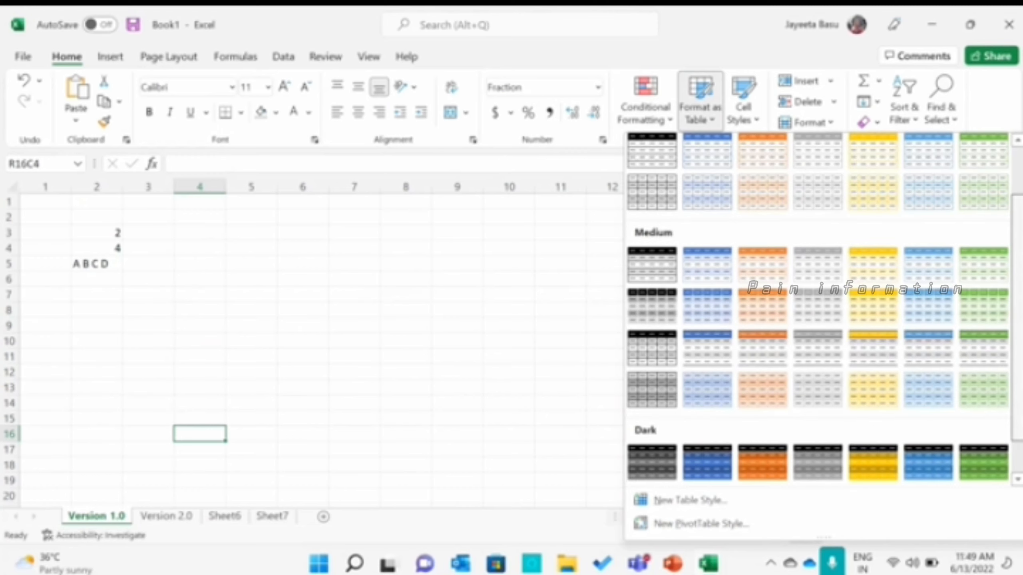
{"action": "scroll", "coordinate": [721, 286], "scroll_direction": "up", "scroll_amount": 3}
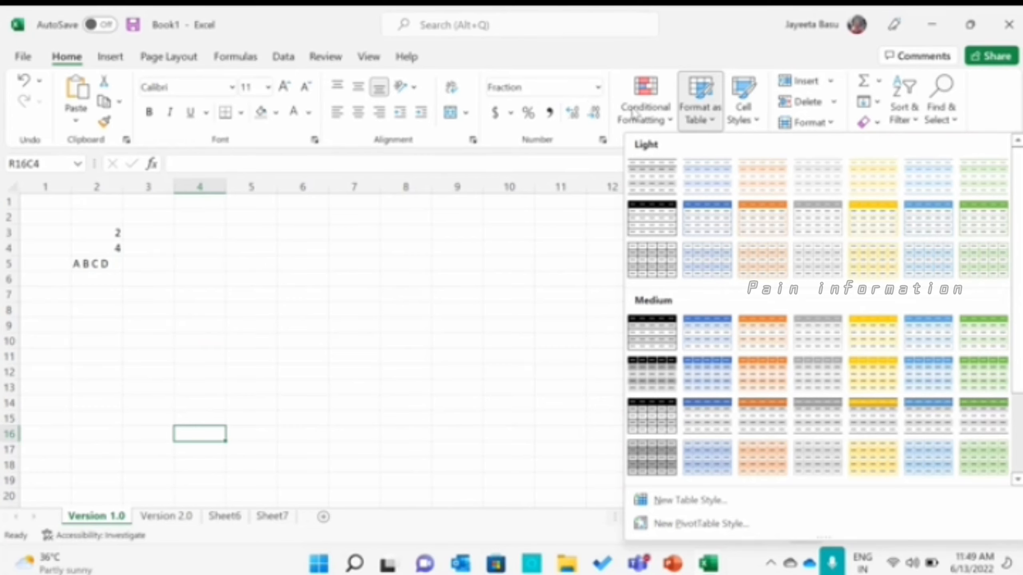
{"action": "left_click", "coordinate": [739, 117]}
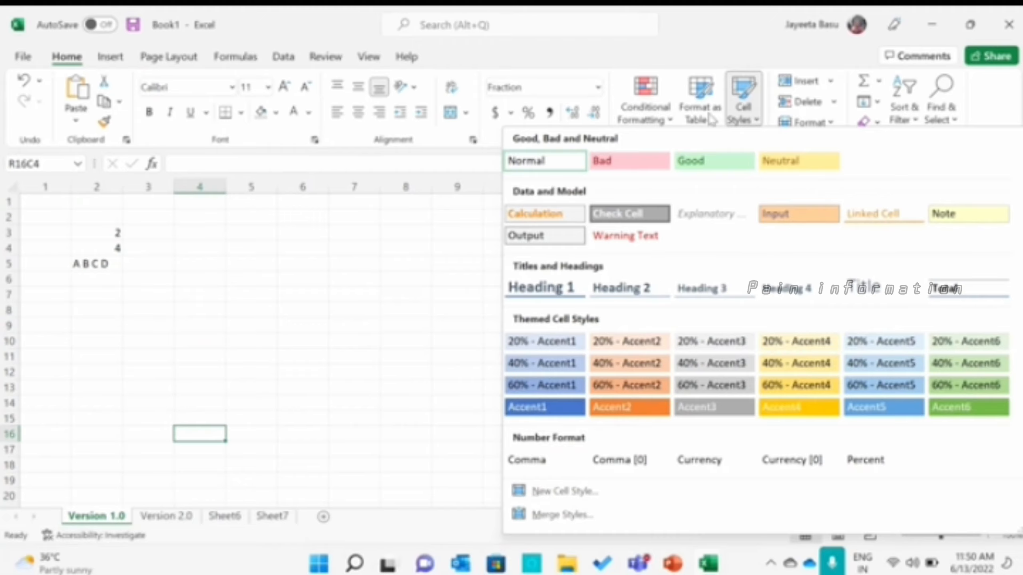
Insert a blank cell at row 16, column 4 and view the options for inserting cells, rows, columns and sheets.
{"action": "left_click", "coordinate": [814, 85]}
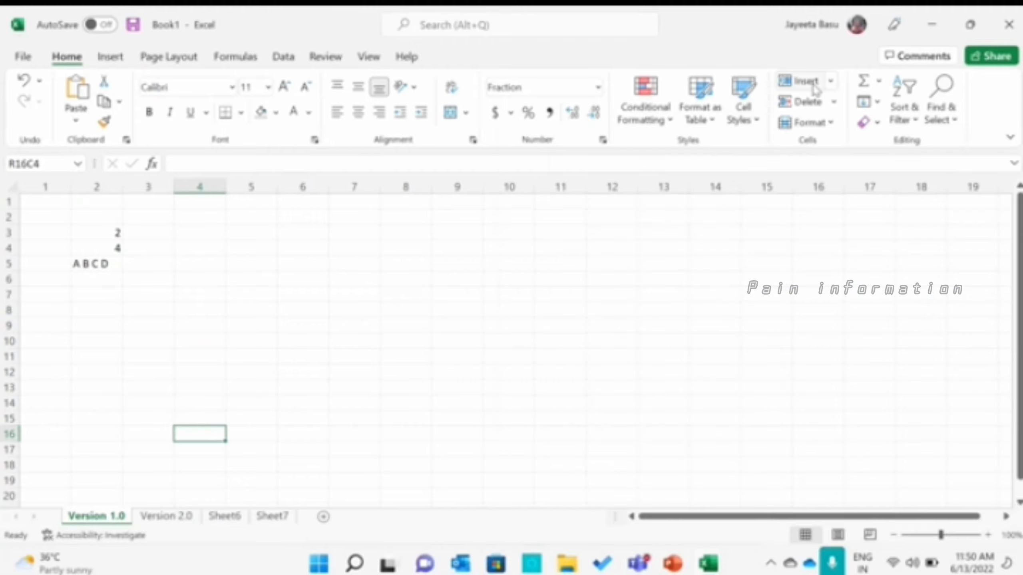
{"action": "left_click", "coordinate": [814, 85]}
{"action": "left_click", "coordinate": [833, 86]}
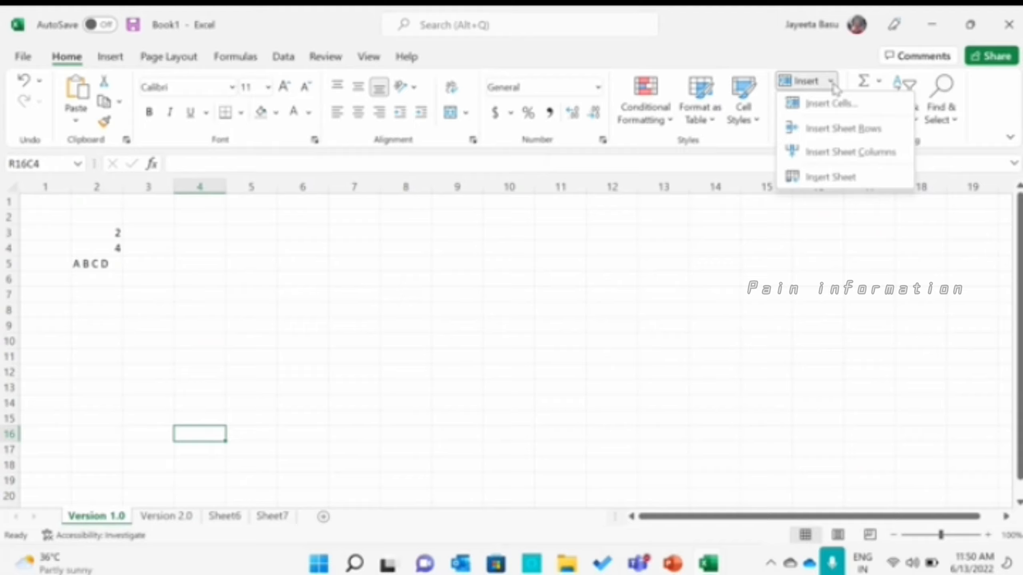
{"action": "left_click", "coordinate": [666, 287]}
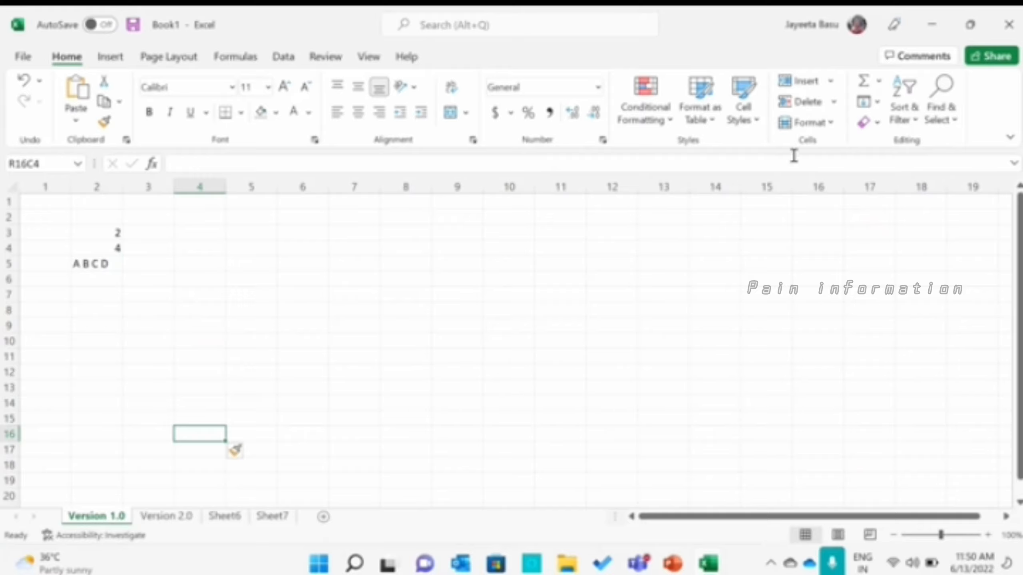
Examine the delete options and the cell formatting options for size, visibility, sheet organization and protection.
{"action": "left_click", "coordinate": [833, 102]}
{"action": "key", "text": "Escape"}
{"action": "left_click", "coordinate": [836, 129]}
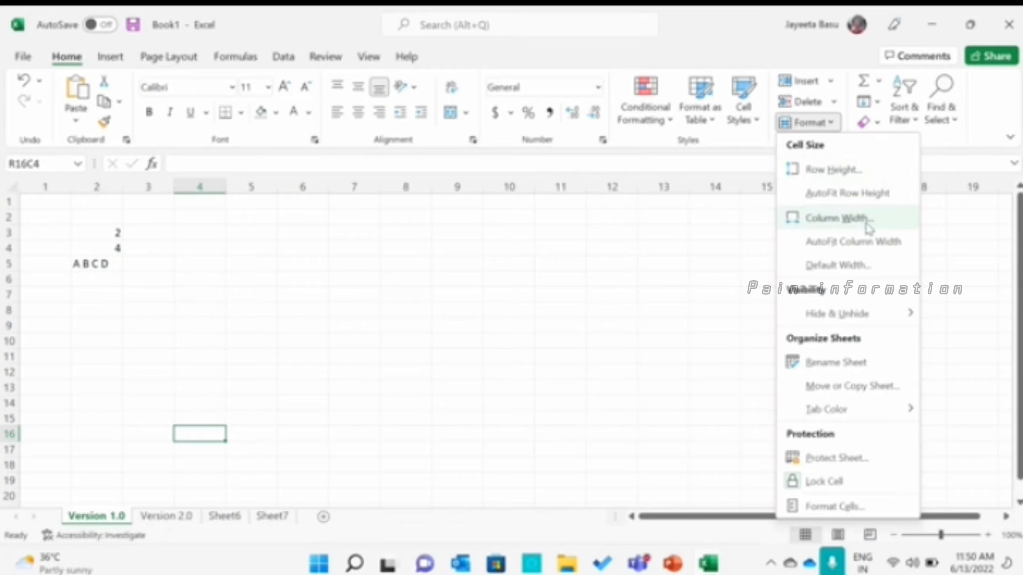
Reorder the worksheets by moving Sheet6 and Sheet7 to the front, ahead of Version 1.0.
{"action": "mouse_move", "coordinate": [852, 327]}
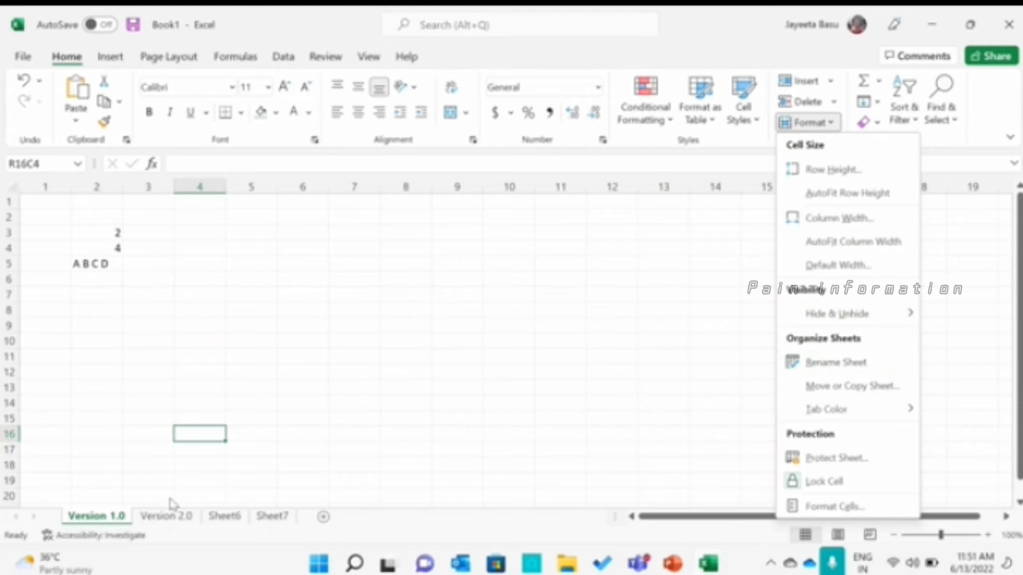
{"action": "left_click", "coordinate": [93, 515]}
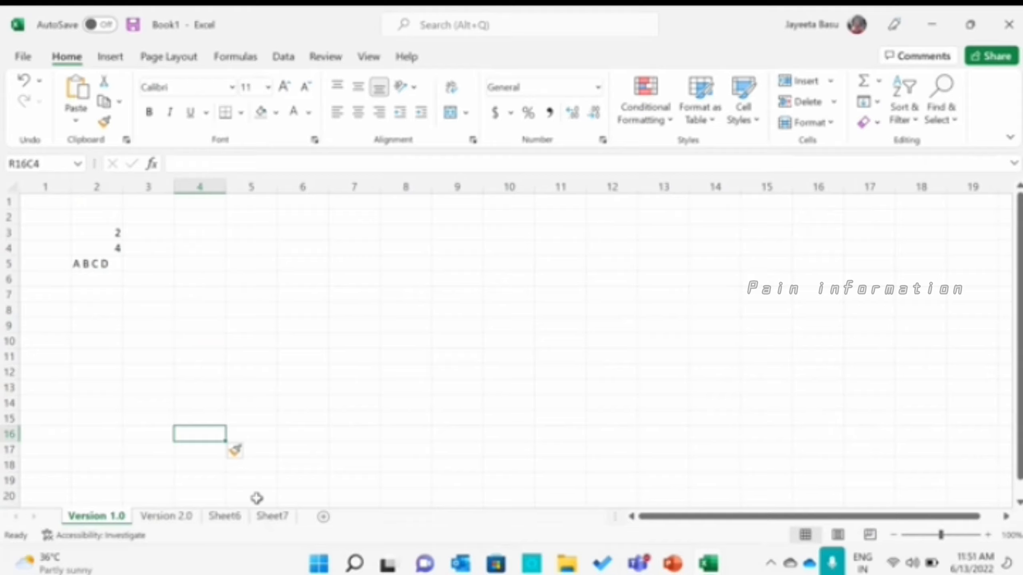
{"action": "left_click", "coordinate": [225, 516]}
{"action": "left_click_drag", "start_coordinate": [125, 515], "coordinate": [123, 517]}
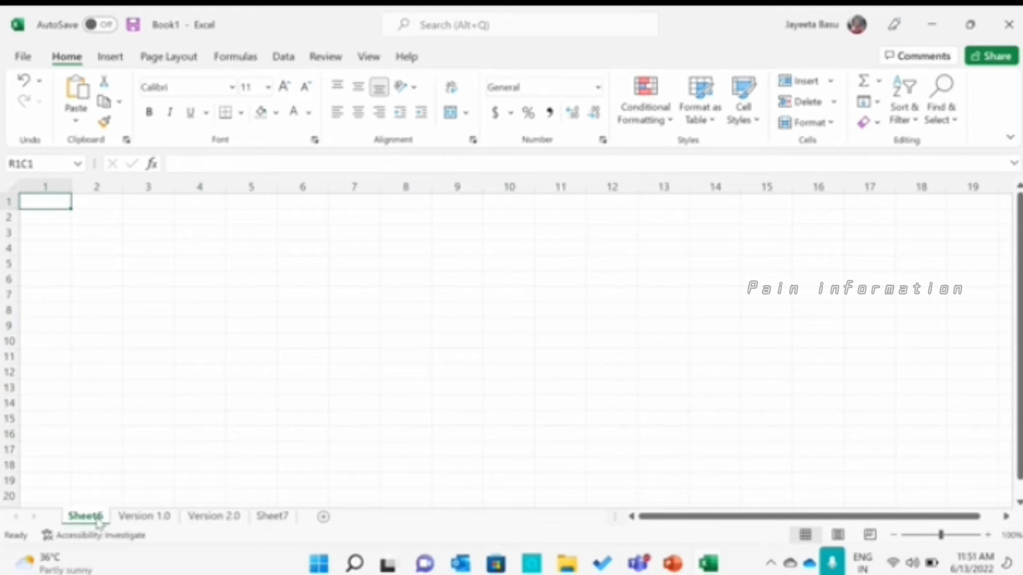
{"action": "mouse_move", "coordinate": [270, 517]}
{"action": "left_mouse_down"}
{"action": "mouse_move", "coordinate": [83, 491]}
{"action": "mouse_move", "coordinate": [64, 516]}
{"action": "mouse_move", "coordinate": [61, 504]}
{"action": "left_mouse_up"}
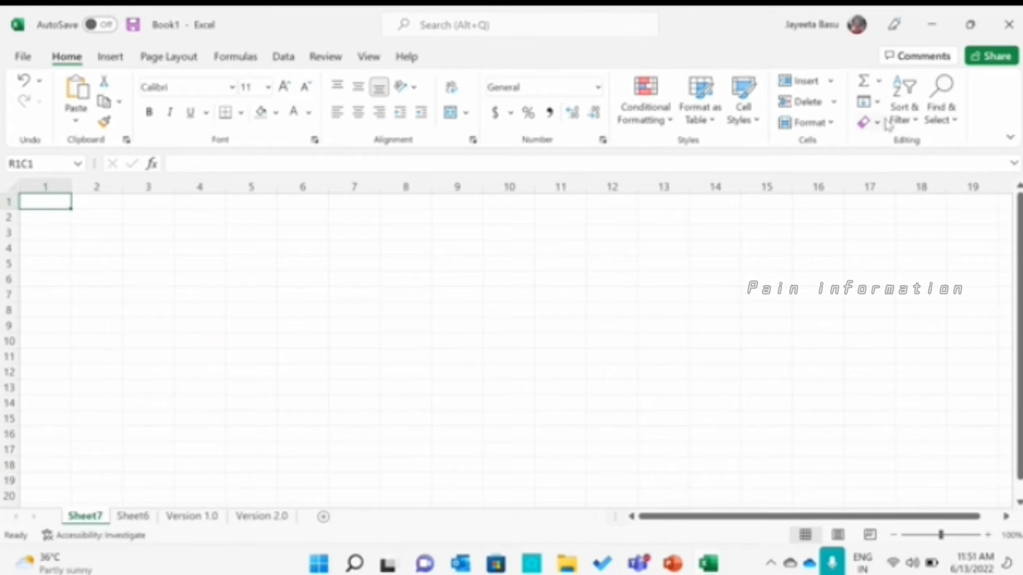
Review the cell formatting options for tab color, sheet protection and cell locking.
{"action": "left_click", "coordinate": [837, 128]}
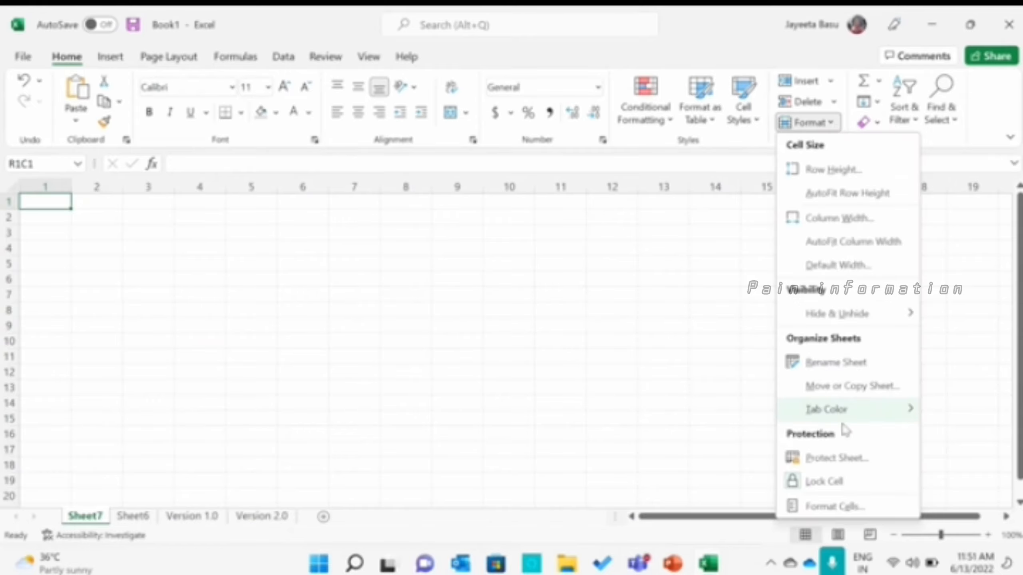
{"action": "mouse_move", "coordinate": [842, 417]}
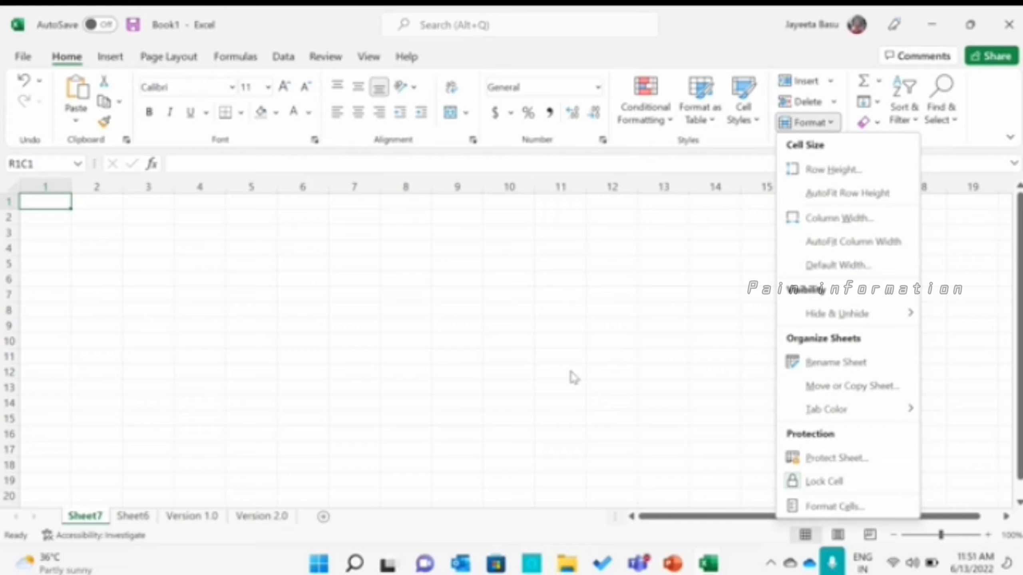
{"action": "left_click", "coordinate": [867, 89]}
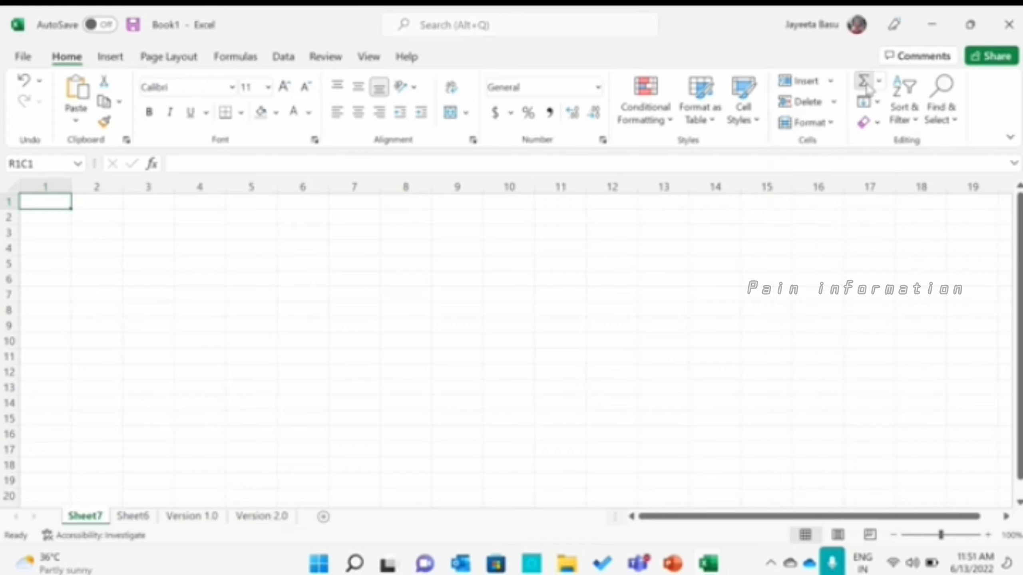
Start an AutoSum formula in row 1, column 1 of Sheet7 and view the other AutoSum functions.
{"action": "left_click", "coordinate": [867, 88]}
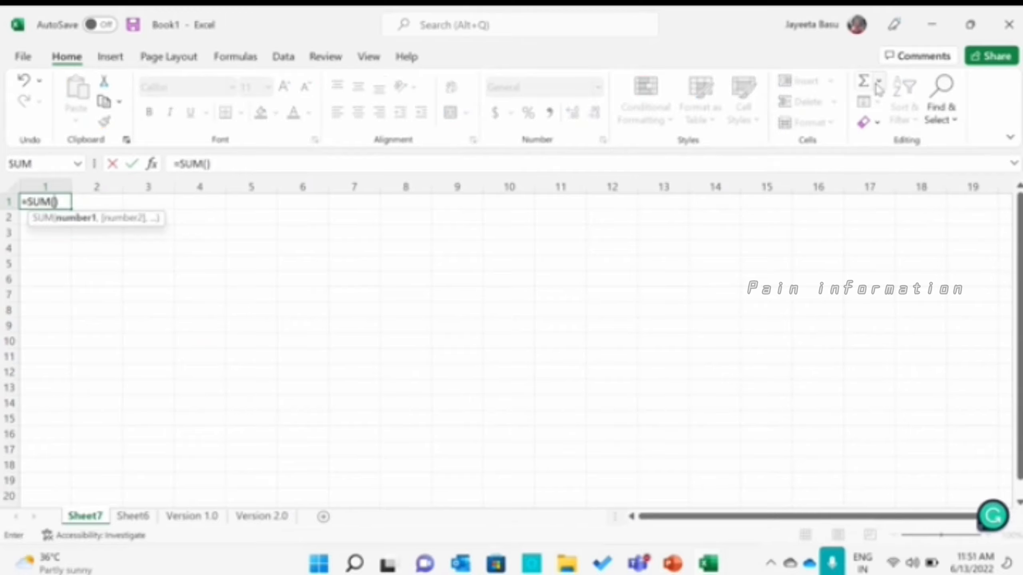
{"action": "left_click", "coordinate": [877, 83]}
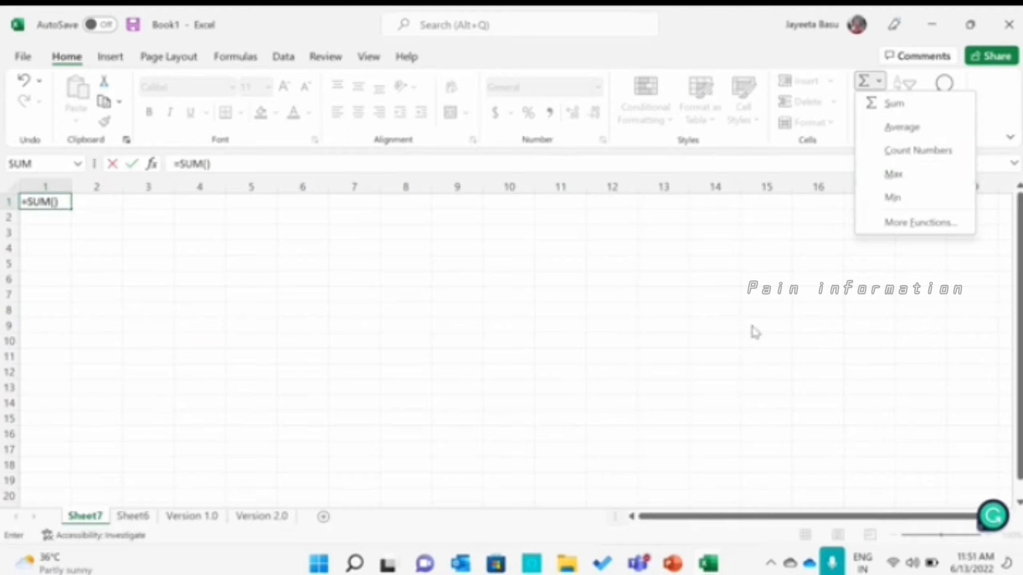
{"action": "key", "text": "Escape"}
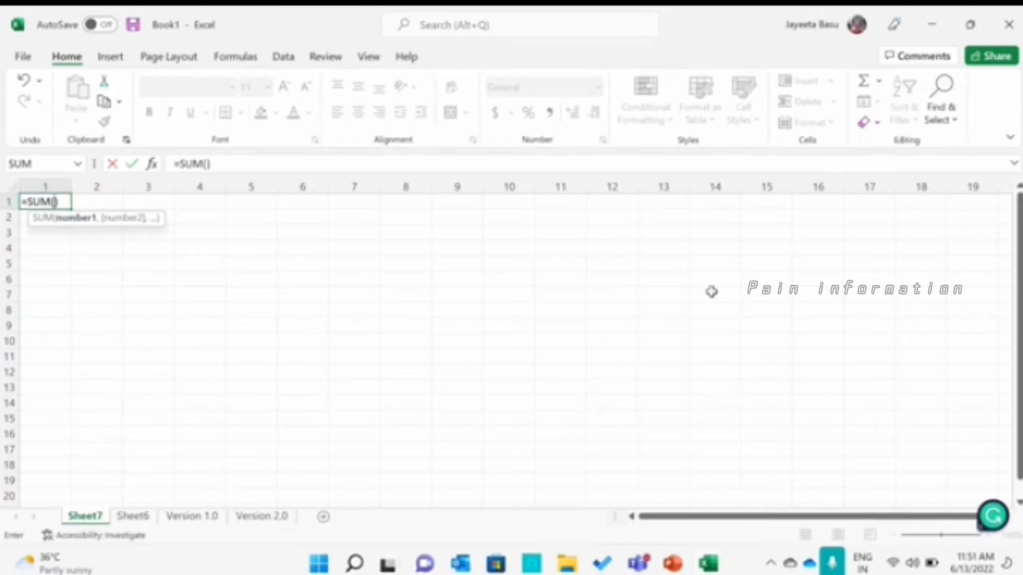
Clear the SUM formula from the cell at row 1, column 1 and select row 6, column 10.
{"action": "key", "text": "BackSpace"}
{"action": "key", "text": "BackSpace"}
{"action": "key", "text": "BackSpace"}
{"action": "key", "text": "BackSpace"}
{"action": "key", "text": "BackSpace"}
{"action": "key", "text": "Tab"}
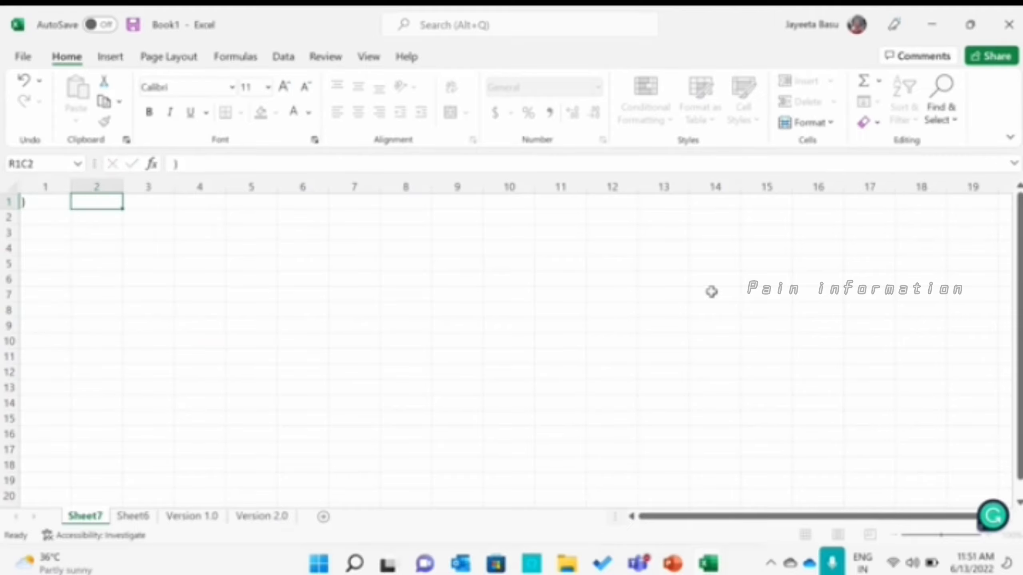
{"action": "left_click", "coordinate": [45, 201]}
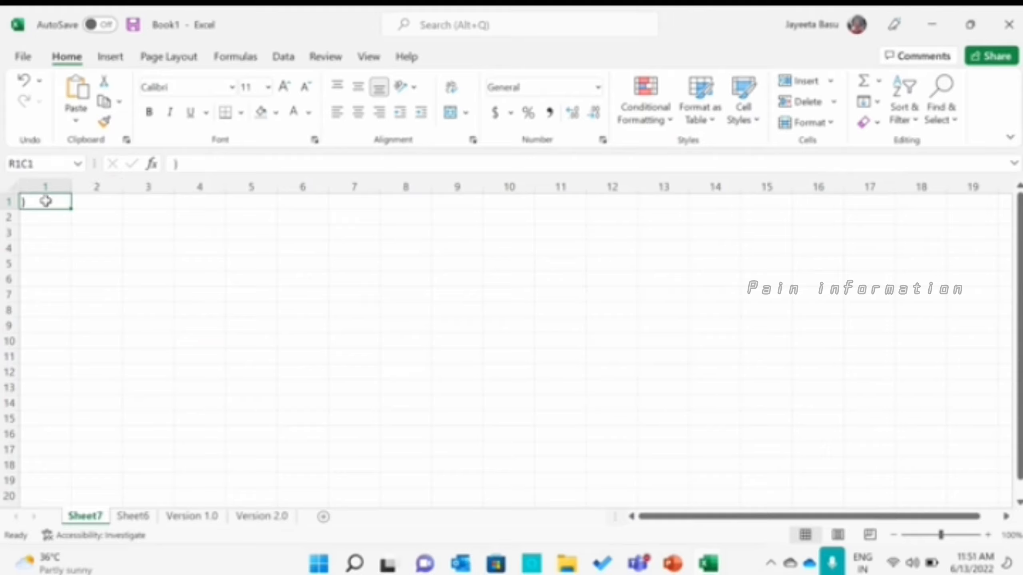
{"action": "key", "text": "BackSpace"}
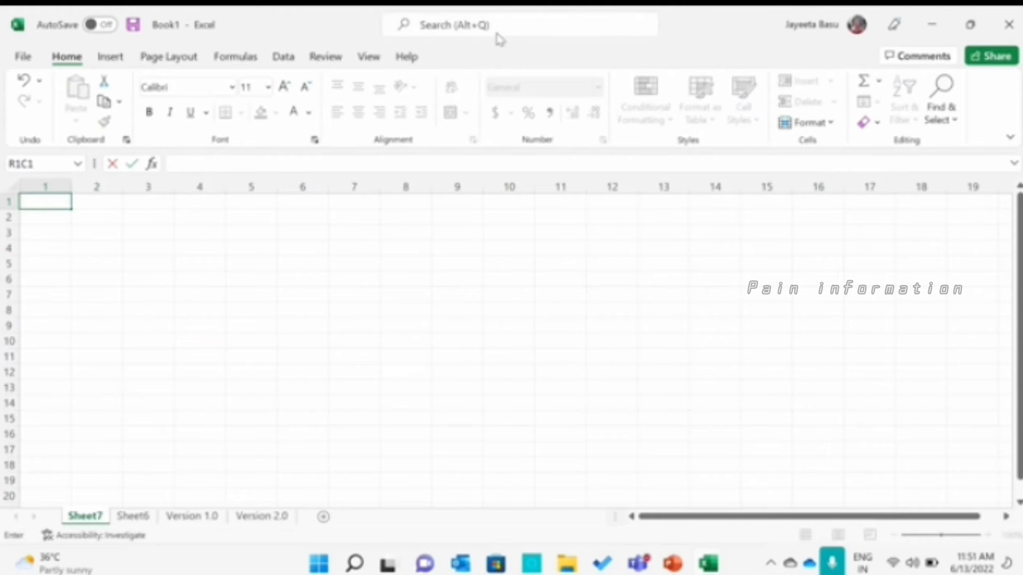
{"action": "left_click", "coordinate": [488, 279]}
Examine the editing options for filling, clearing, sorting and filtering, and finding and selecting.
{"action": "left_click", "coordinate": [882, 102]}
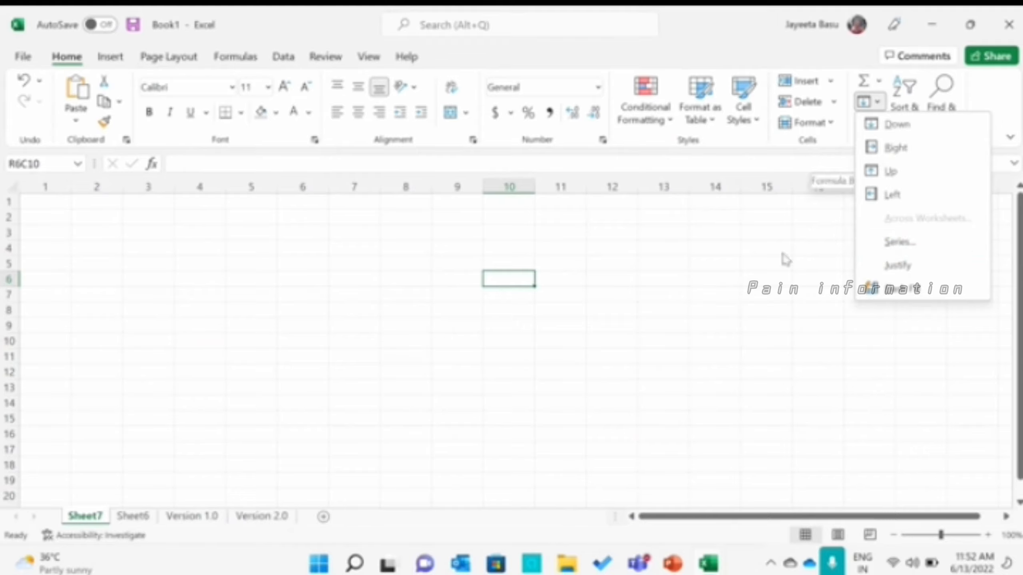
{"action": "left_click", "coordinate": [789, 222]}
{"action": "left_click", "coordinate": [878, 123]}
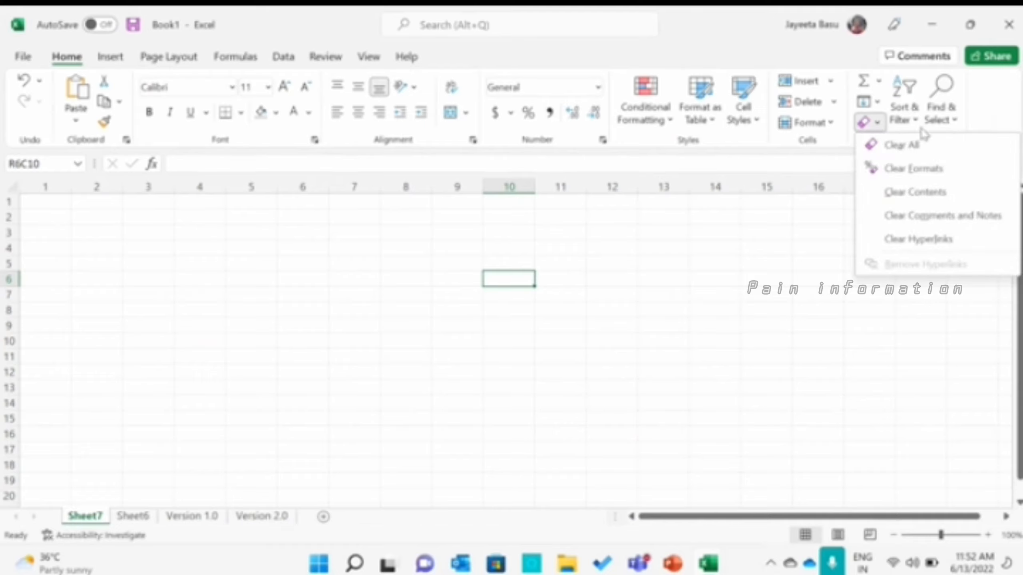
{"action": "left_click", "coordinate": [922, 128]}
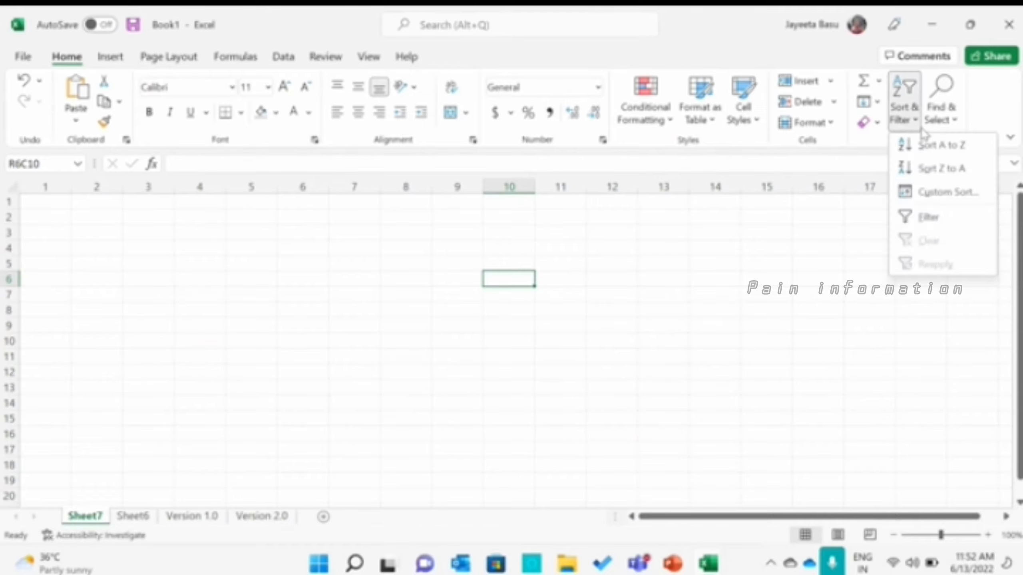
{"action": "left_click", "coordinate": [941, 129]}
{"action": "left_click", "coordinate": [941, 129]}
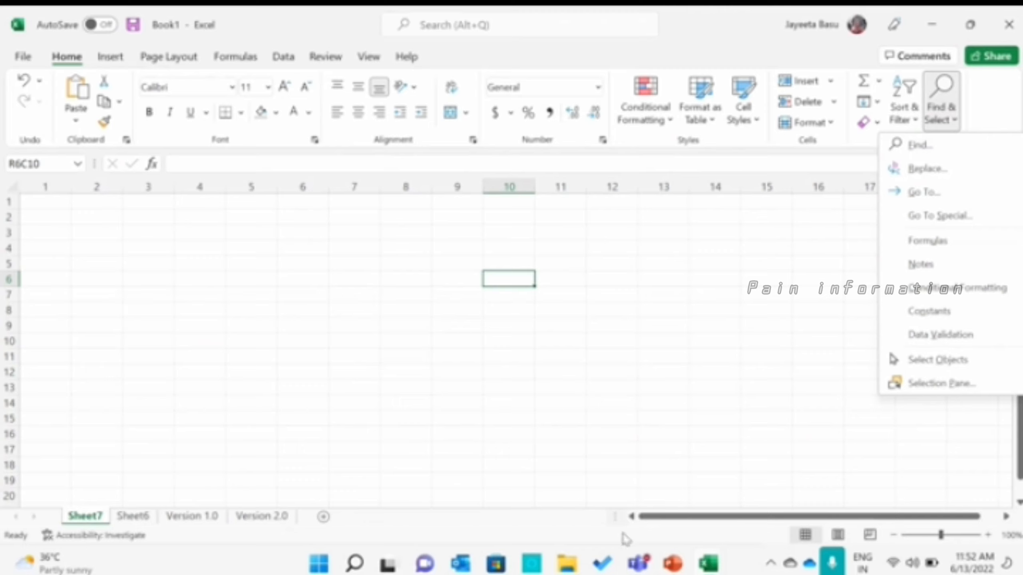
Switch to PowerPoint, present slide 6 about the Insert menu, and exit the slide show.
{"action": "mouse_move", "coordinate": [638, 565]}
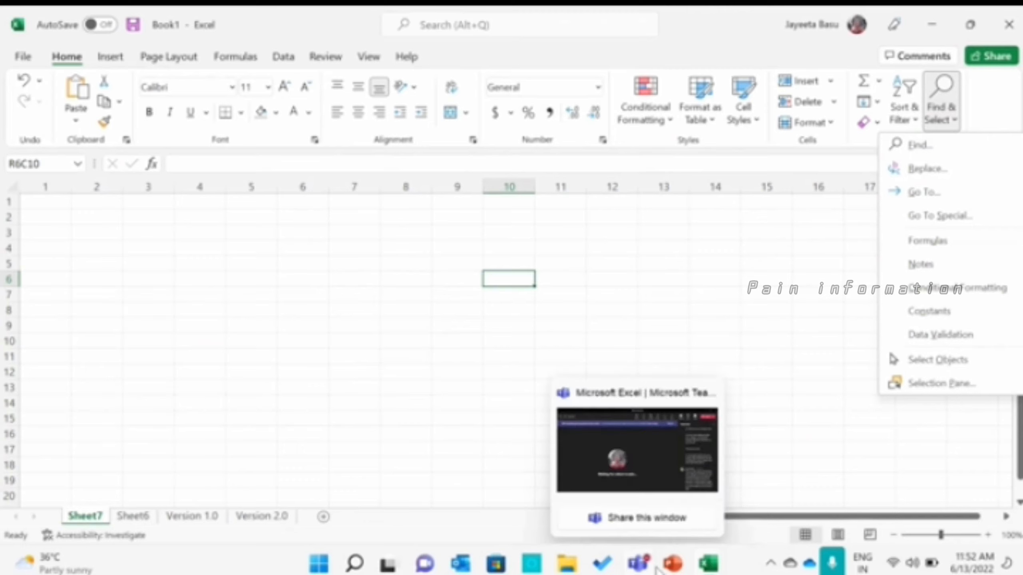
{"action": "left_click", "coordinate": [603, 430]}
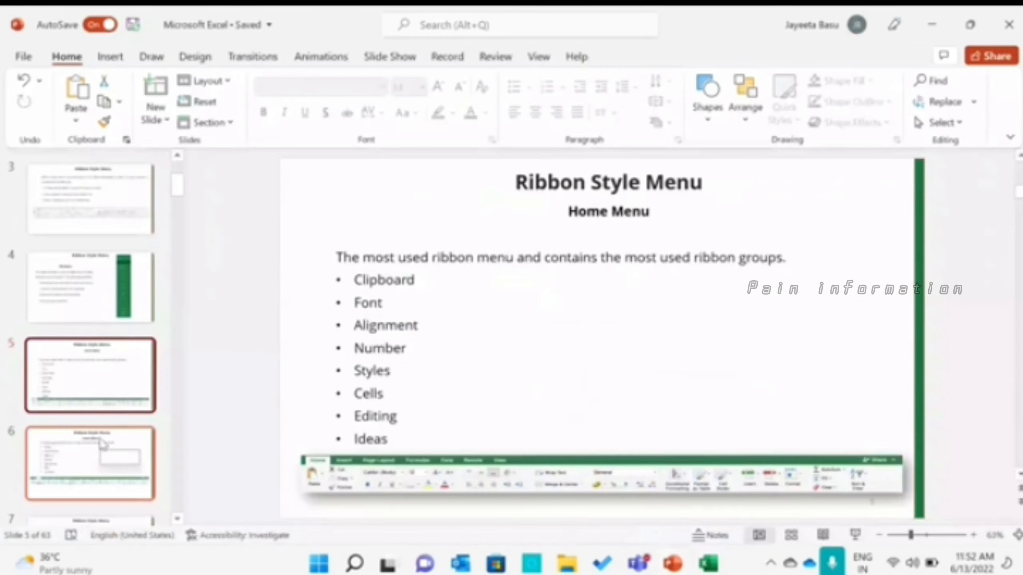
{"action": "left_click", "coordinate": [103, 449]}
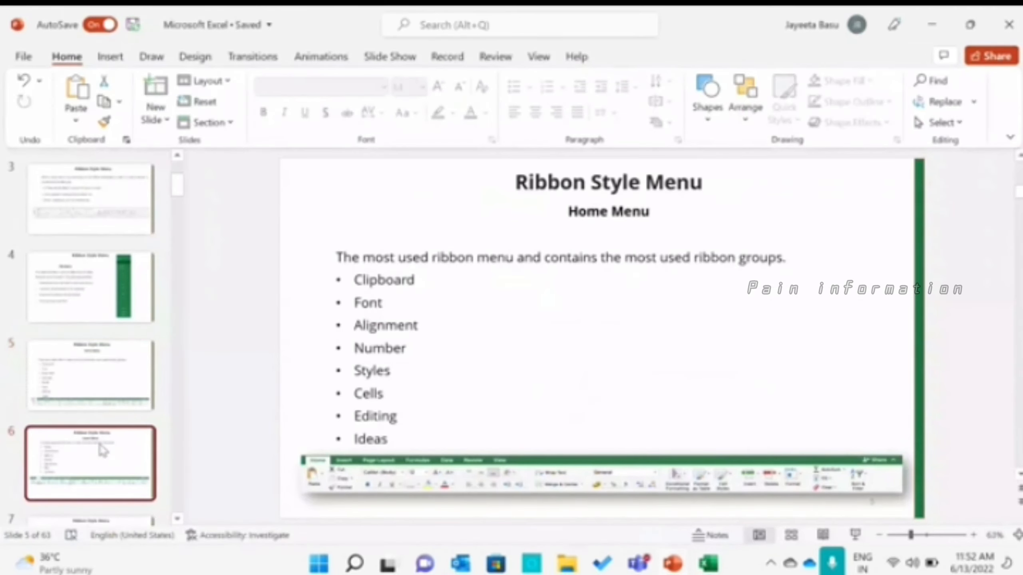
{"action": "left_click", "coordinate": [858, 535]}
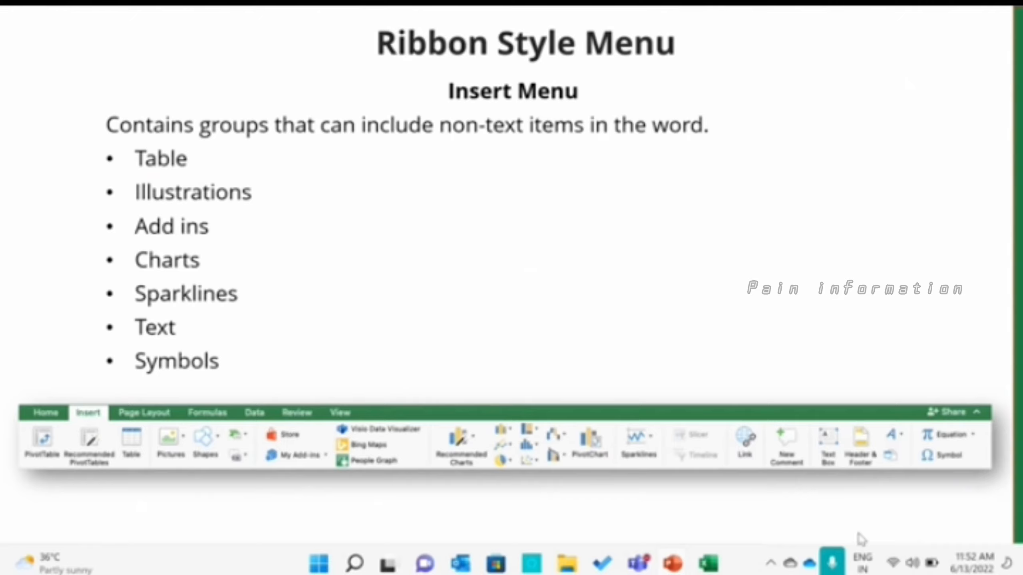
{"action": "key", "text": "Escape"}
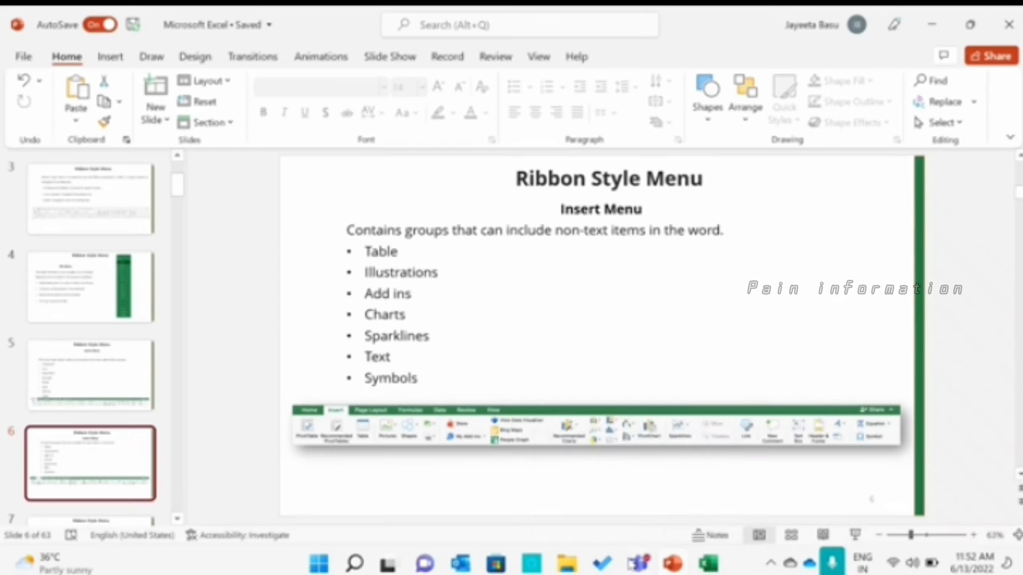
Switch to the Book1 workbook in Excel and examine the insert options for tables, illustrations and add-ins.
{"action": "mouse_move", "coordinate": [711, 566]}
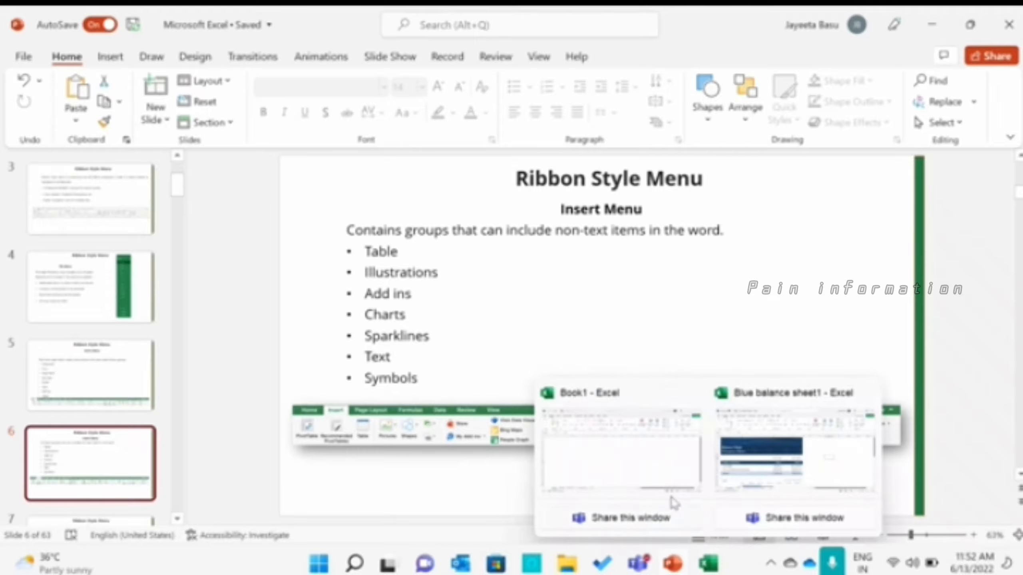
{"action": "left_click", "coordinate": [673, 481]}
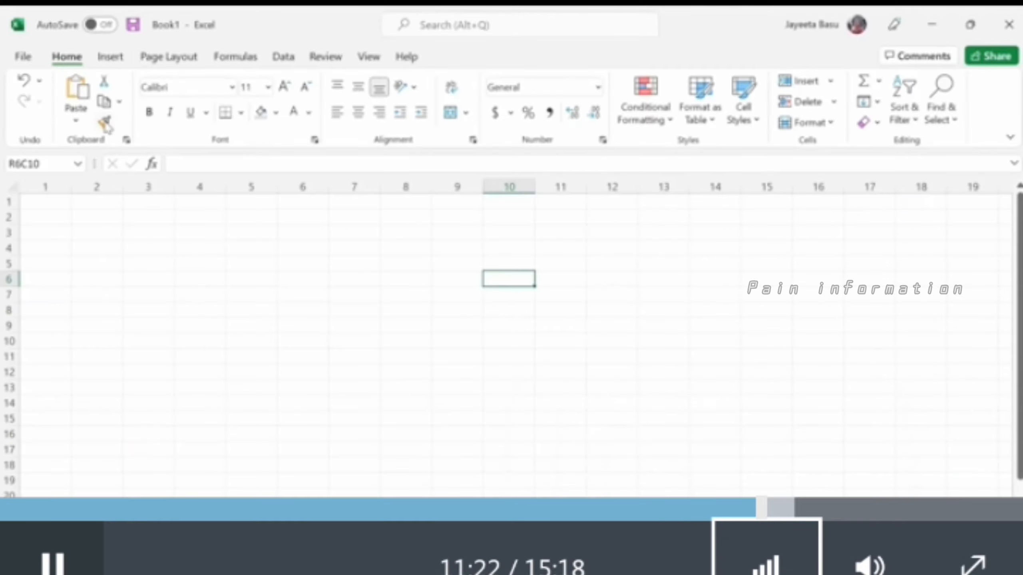
{"action": "left_click", "coordinate": [113, 65]}
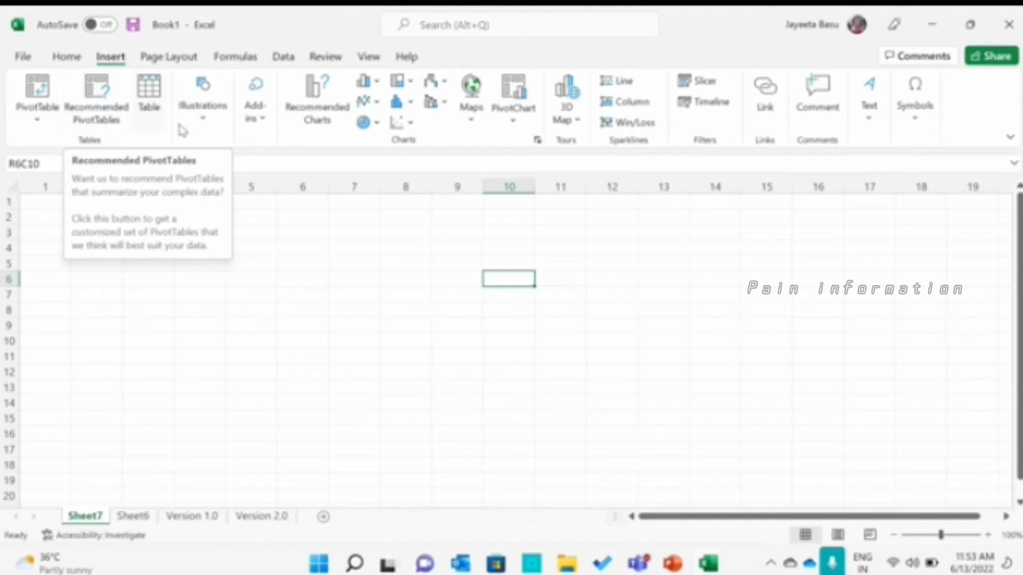
{"action": "left_click", "coordinate": [201, 119]}
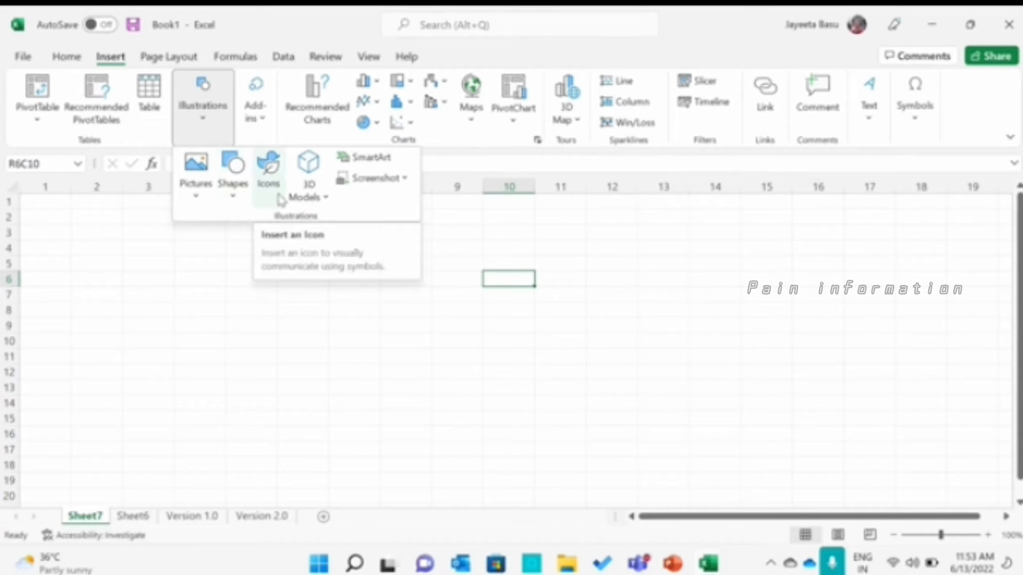
{"action": "left_click", "coordinate": [264, 129]}
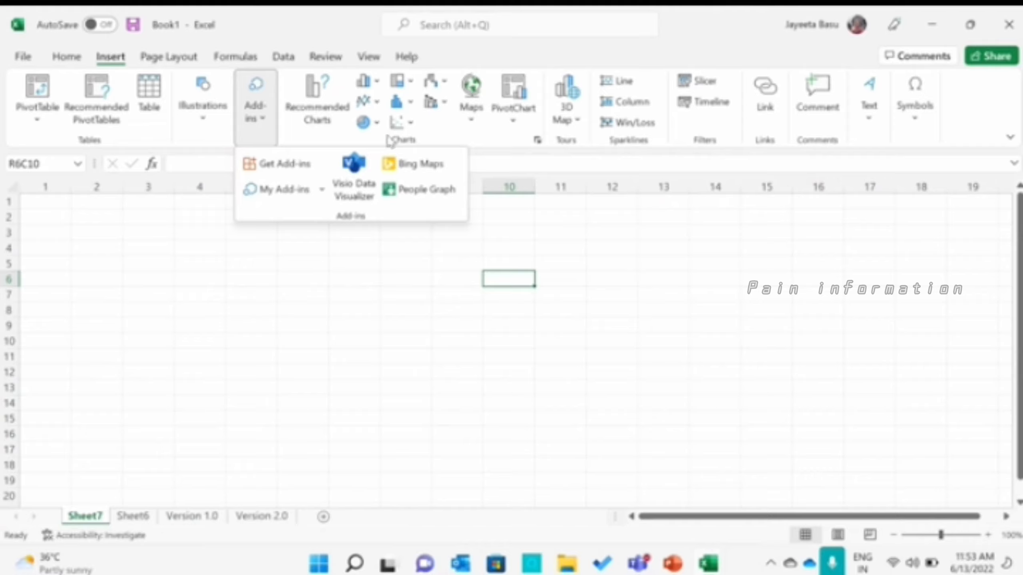
Examine the insert options for map charts, PivotCharts and 3D maps.
{"action": "left_click", "coordinate": [474, 127]}
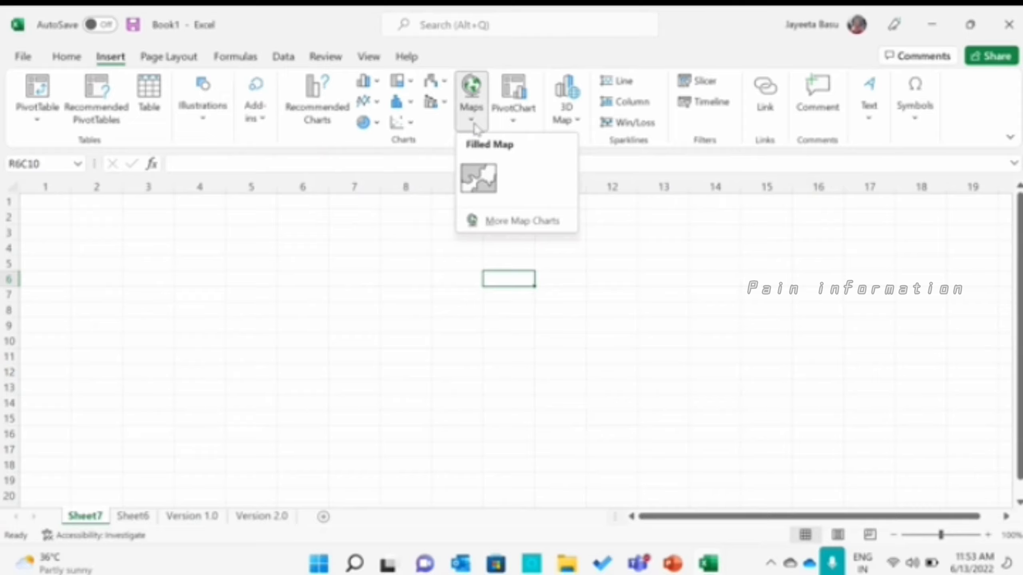
{"action": "left_click", "coordinate": [513, 123]}
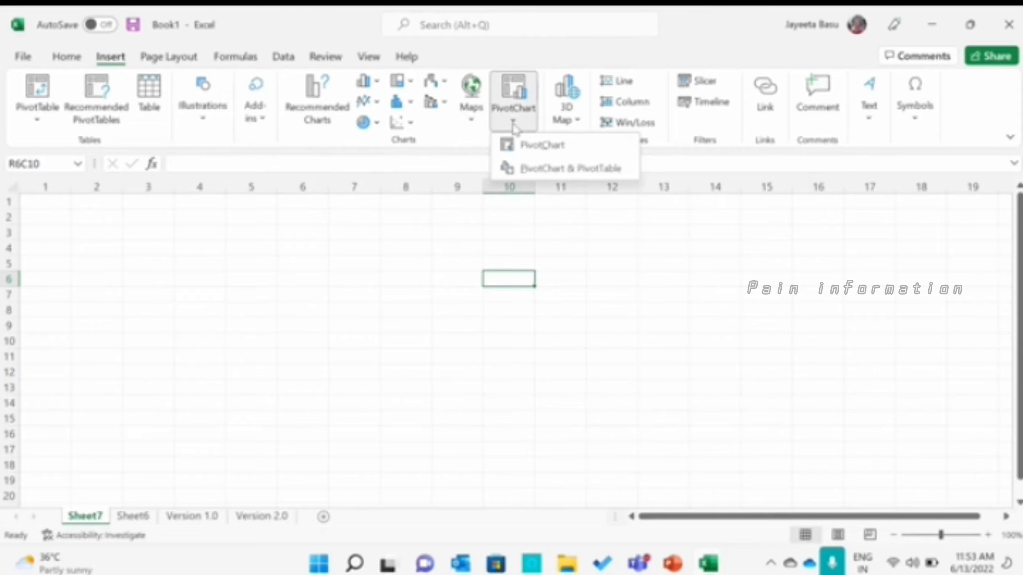
{"action": "left_click", "coordinate": [512, 123]}
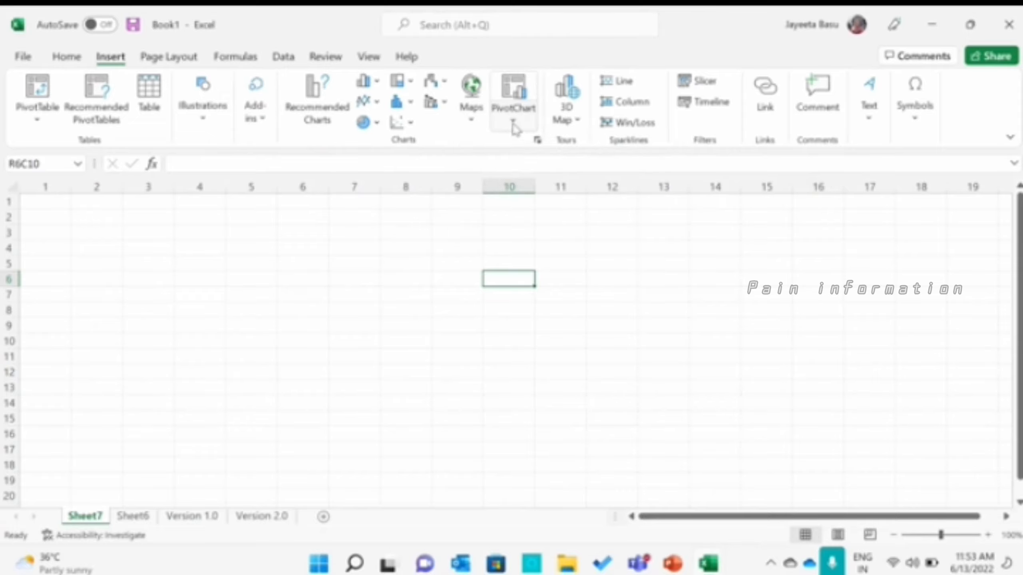
{"action": "left_click", "coordinate": [571, 125]}
{"action": "left_click", "coordinate": [571, 127]}
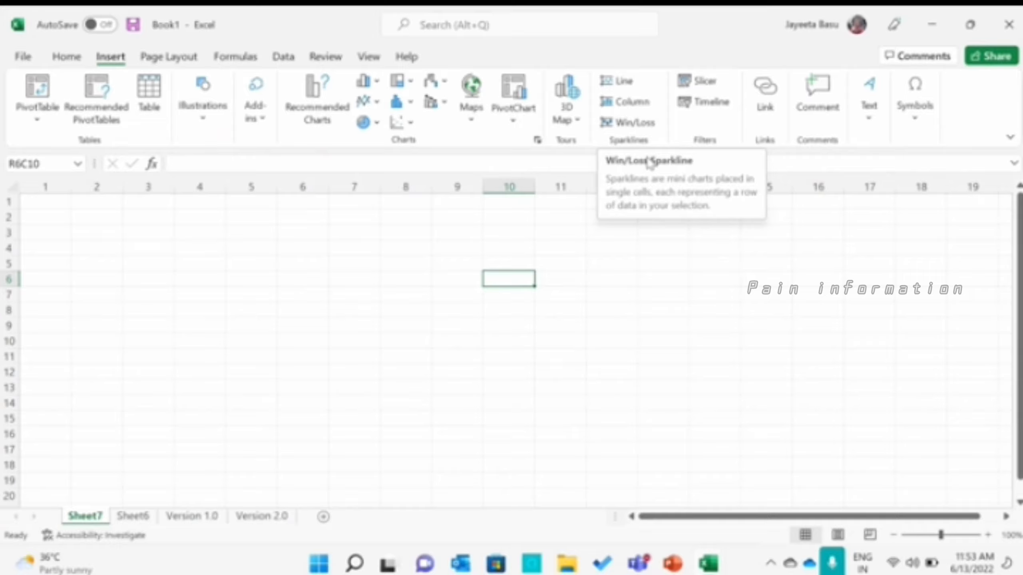
View the timeline's existing connections, and examine the insert options for text and symbols.
{"action": "left_click", "coordinate": [709, 106]}
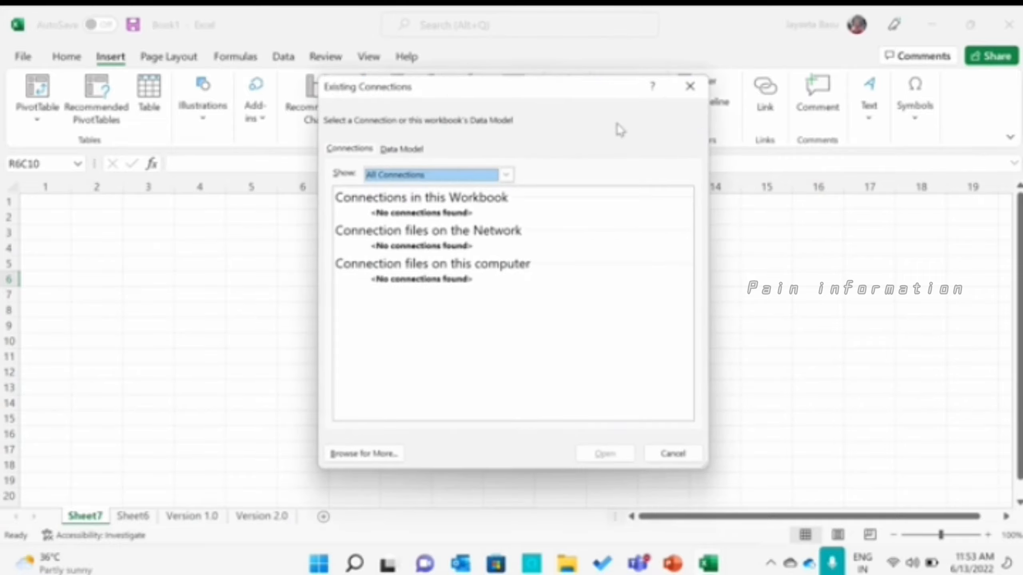
{"action": "left_click", "coordinate": [689, 88]}
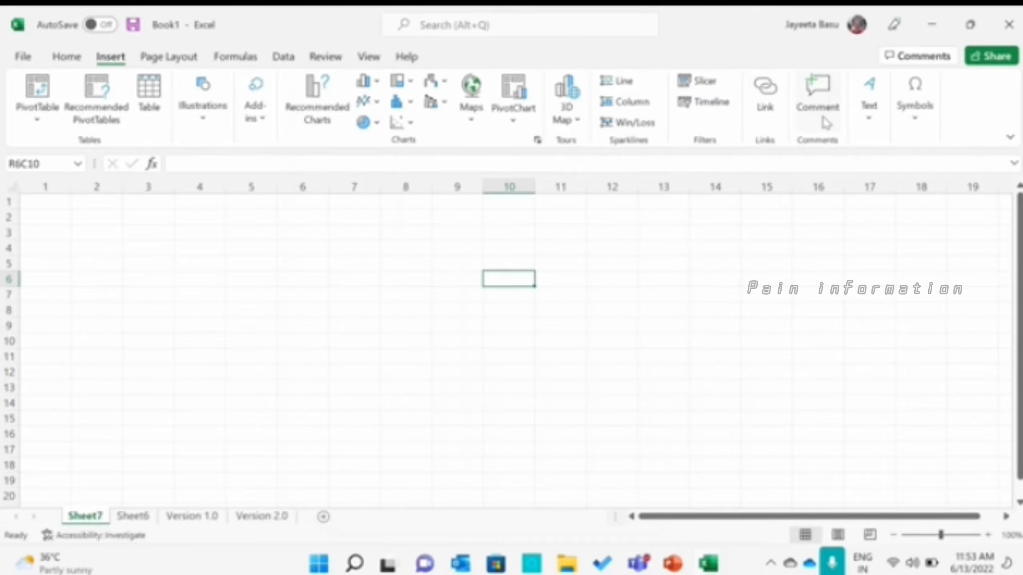
{"action": "left_click", "coordinate": [874, 131]}
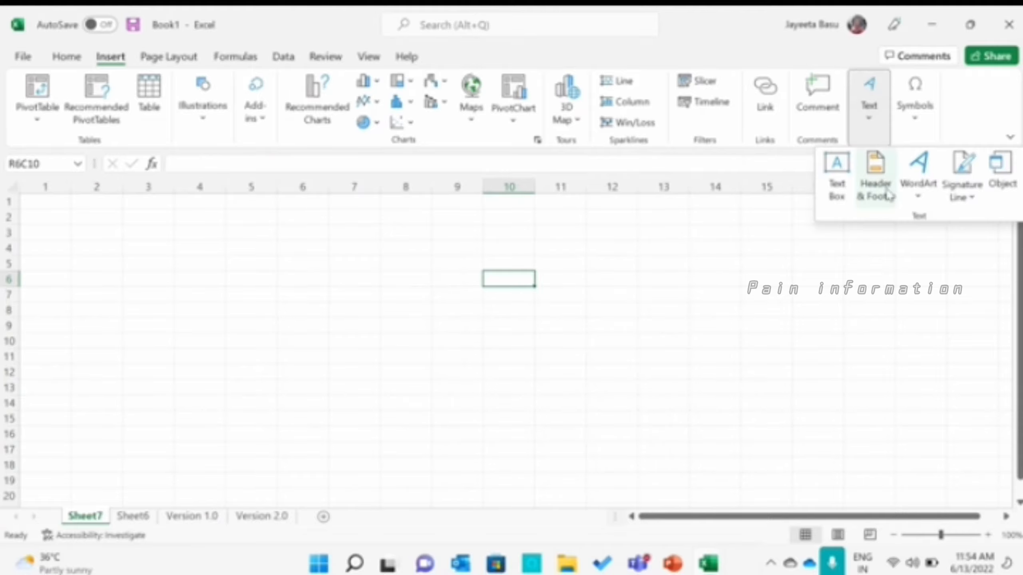
{"action": "left_click", "coordinate": [911, 121]}
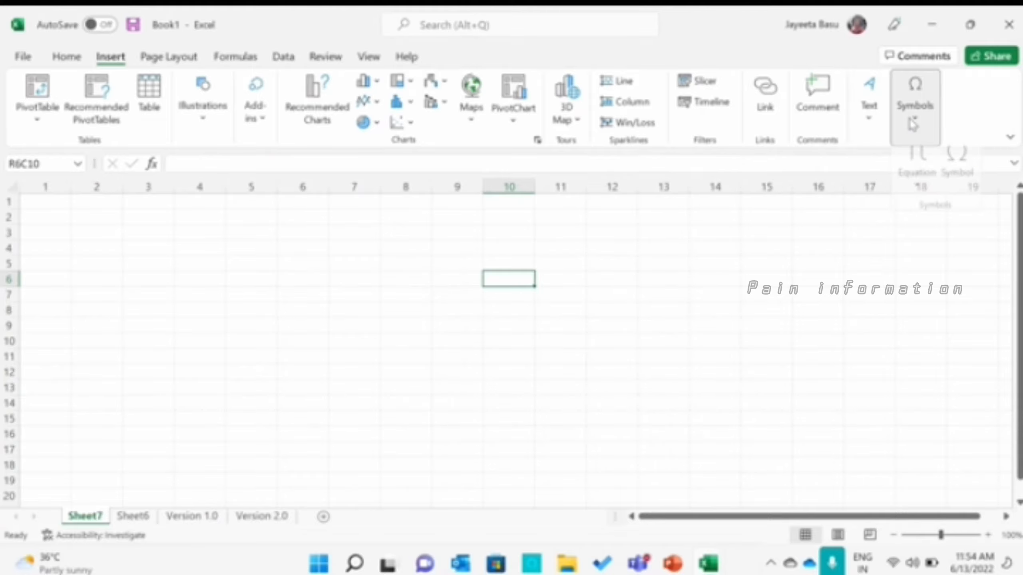
Switch to PowerPoint, present the Insert Menu slide and the Page Layout slide, and exit the slide show.
{"action": "left_click", "coordinate": [913, 124]}
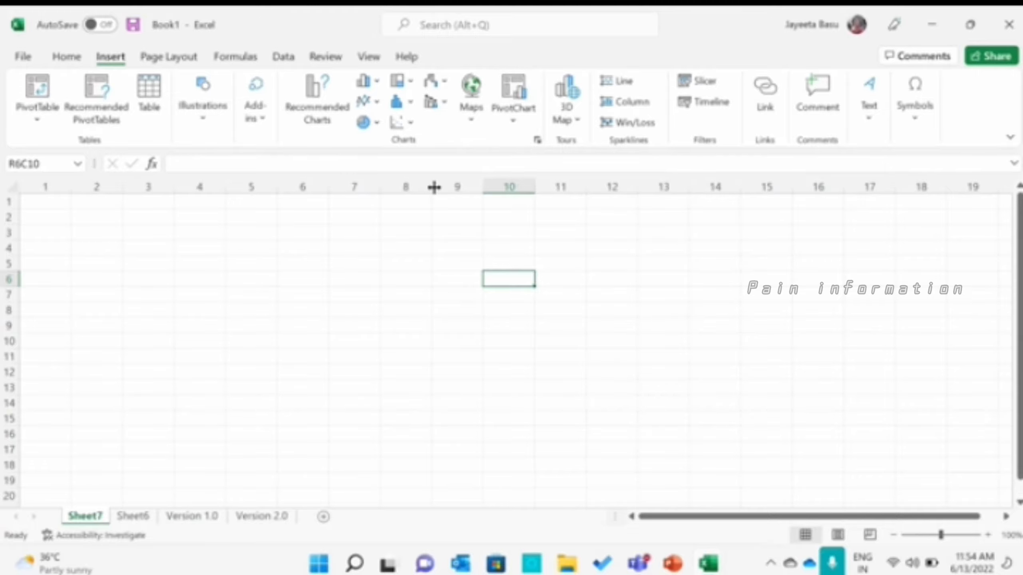
{"action": "mouse_move", "coordinate": [704, 564]}
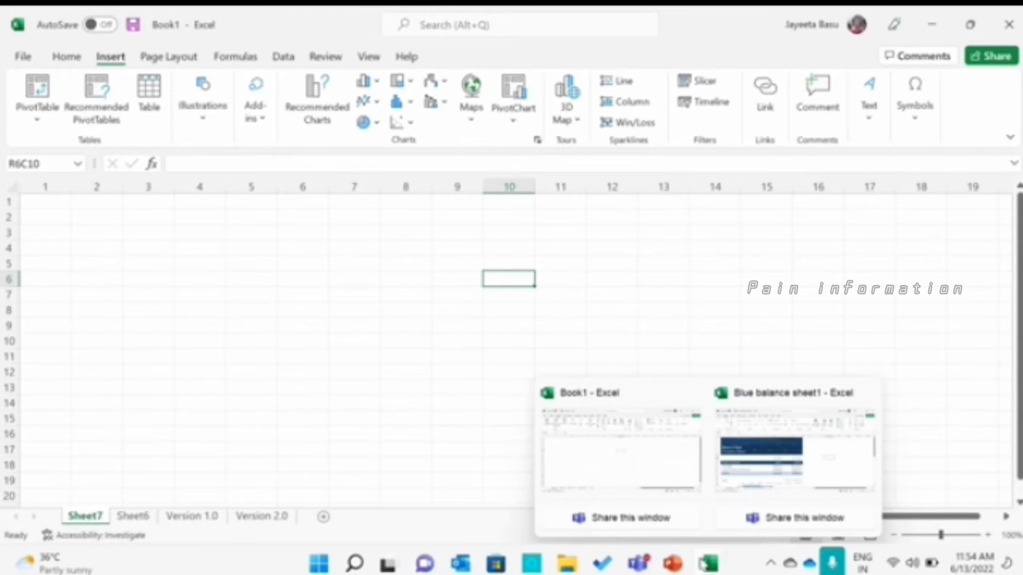
{"action": "left_click", "coordinate": [673, 564]}
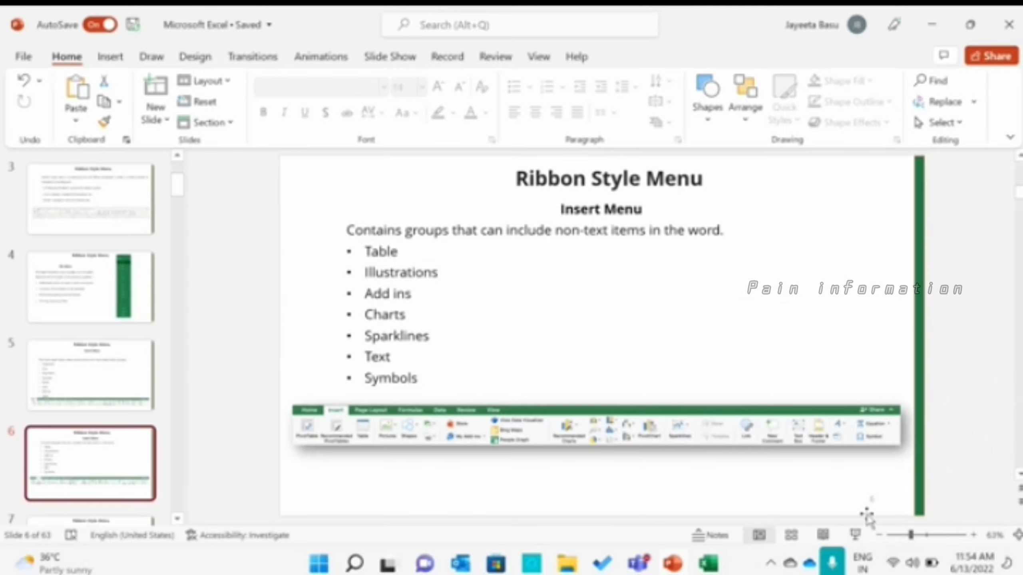
{"action": "left_click", "coordinate": [856, 536]}
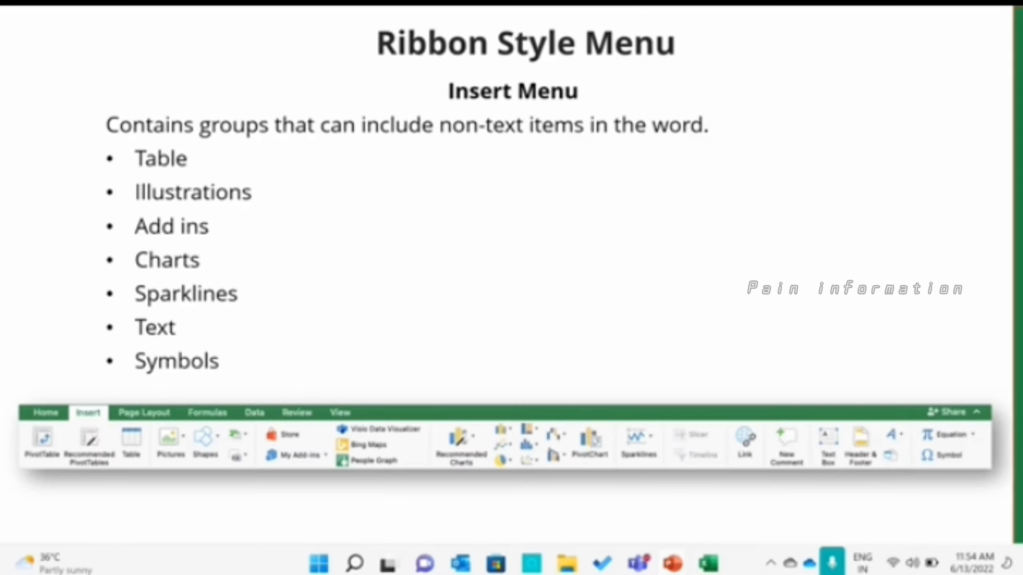
{"action": "key", "text": "Right"}
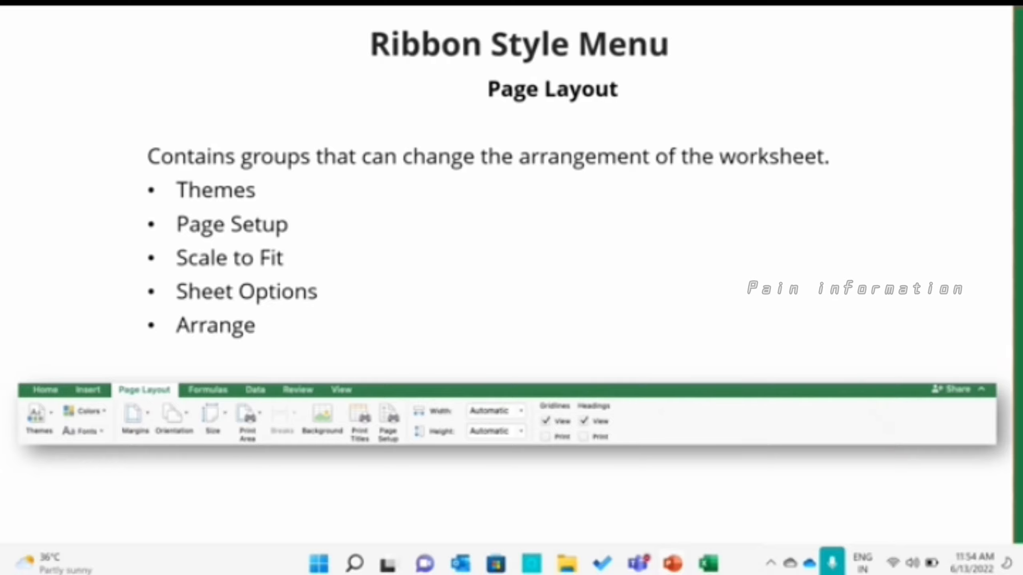
{"action": "key", "text": "Escape"}
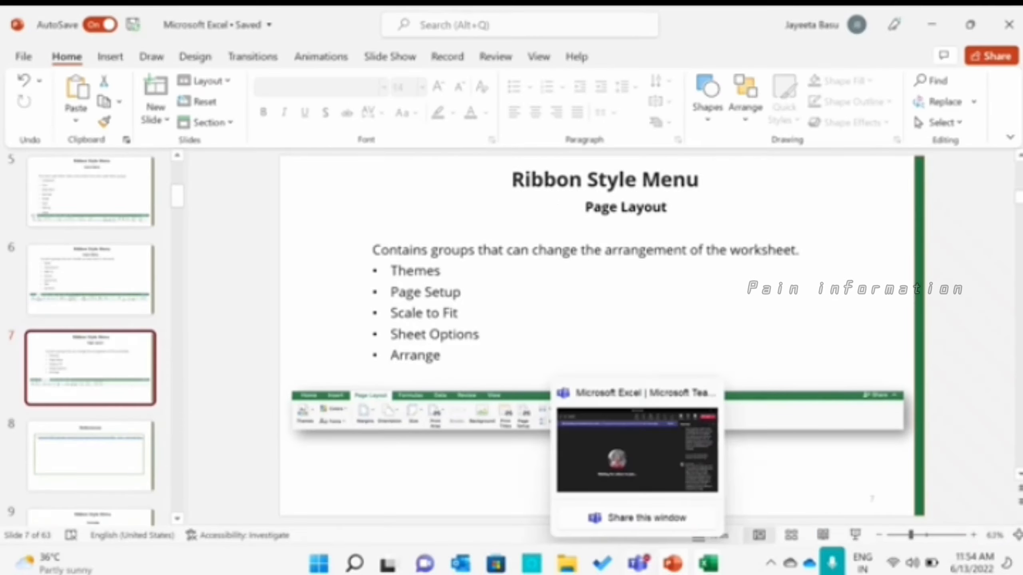
Switch to the Book1 workbook in Excel and examine the themes available for the page layout.
{"action": "mouse_move", "coordinate": [708, 562]}
{"action": "left_click", "coordinate": [666, 468]}
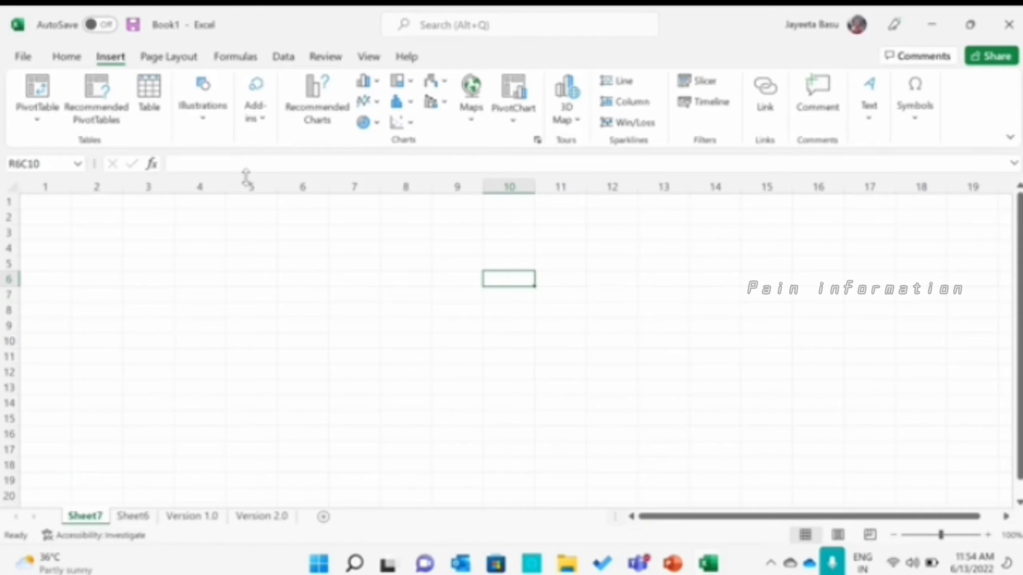
{"action": "left_click", "coordinate": [189, 60]}
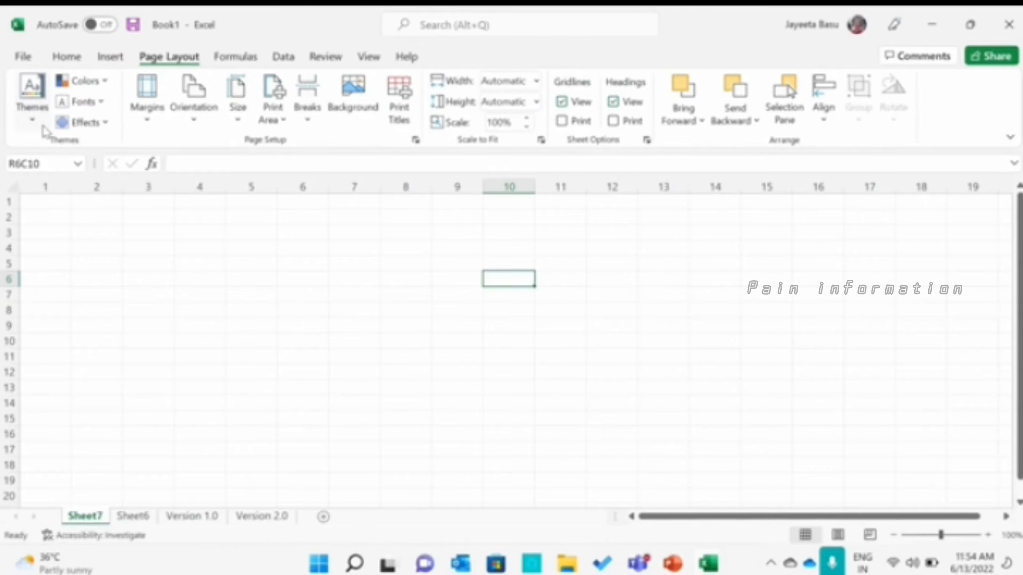
{"action": "left_click", "coordinate": [37, 106]}
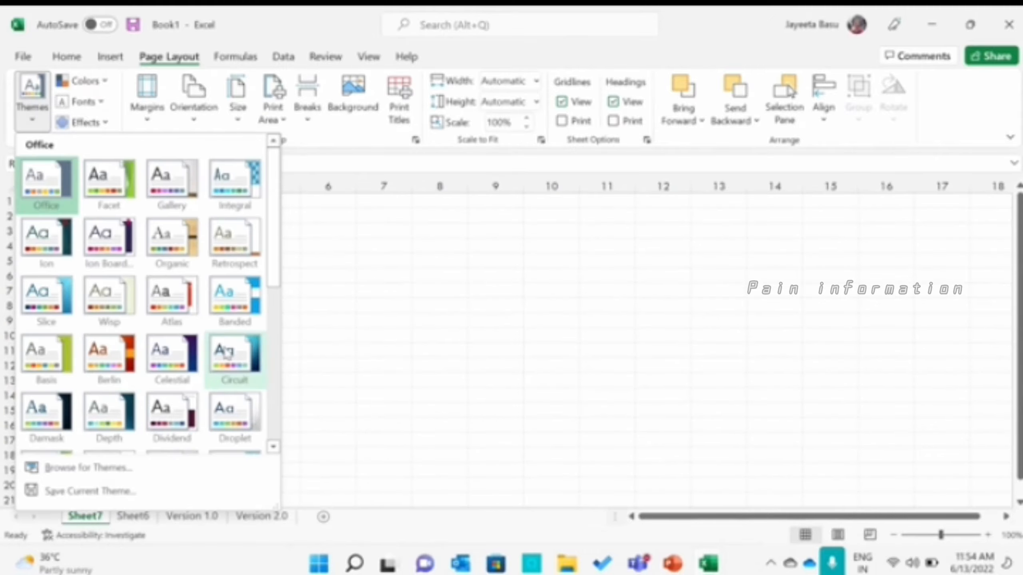
Examine the page setup options for margins, orientation, paper size, print area and page breaks.
{"action": "left_click", "coordinate": [145, 116]}
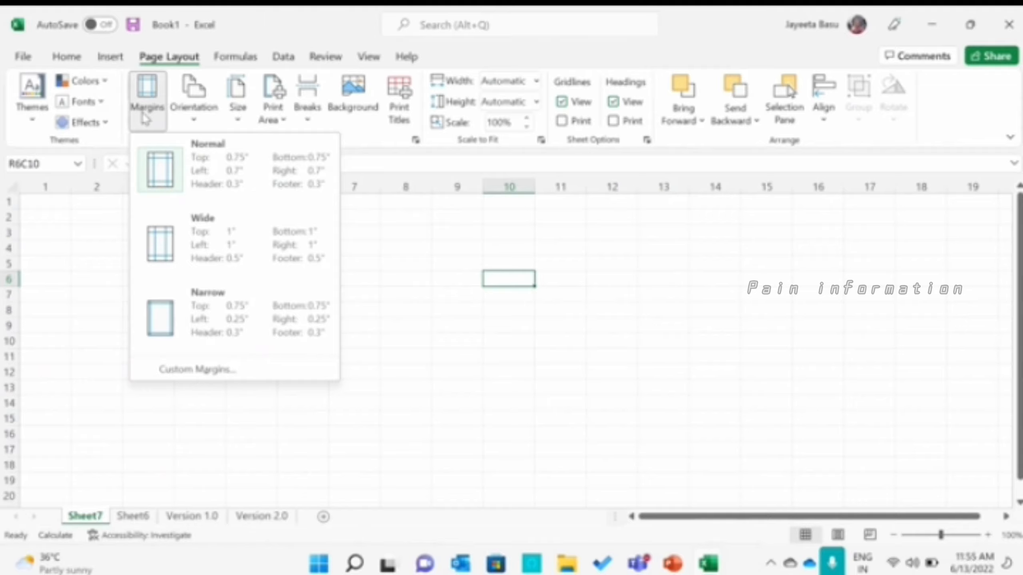
{"action": "left_click", "coordinate": [185, 122]}
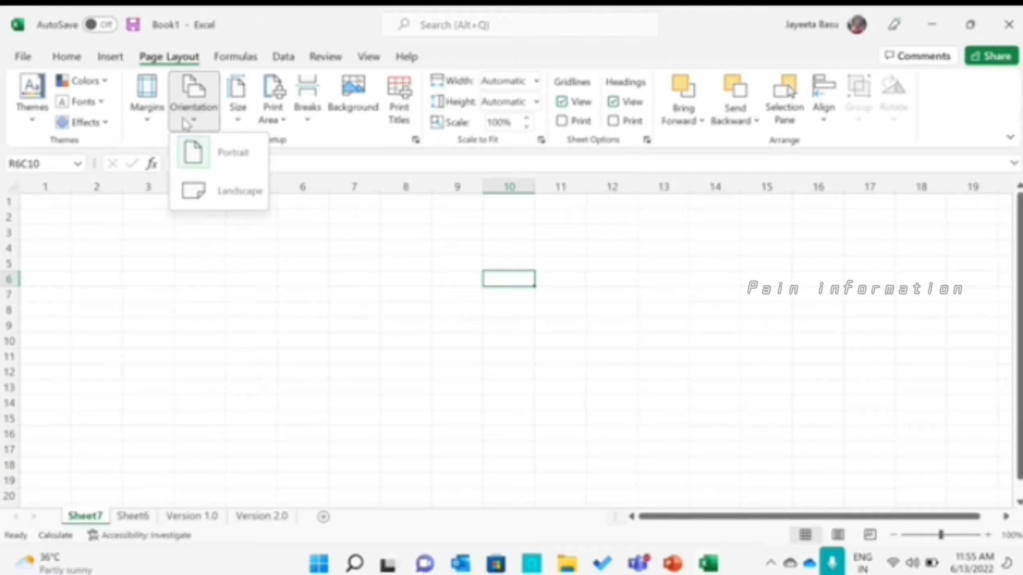
{"action": "left_click", "coordinate": [251, 117]}
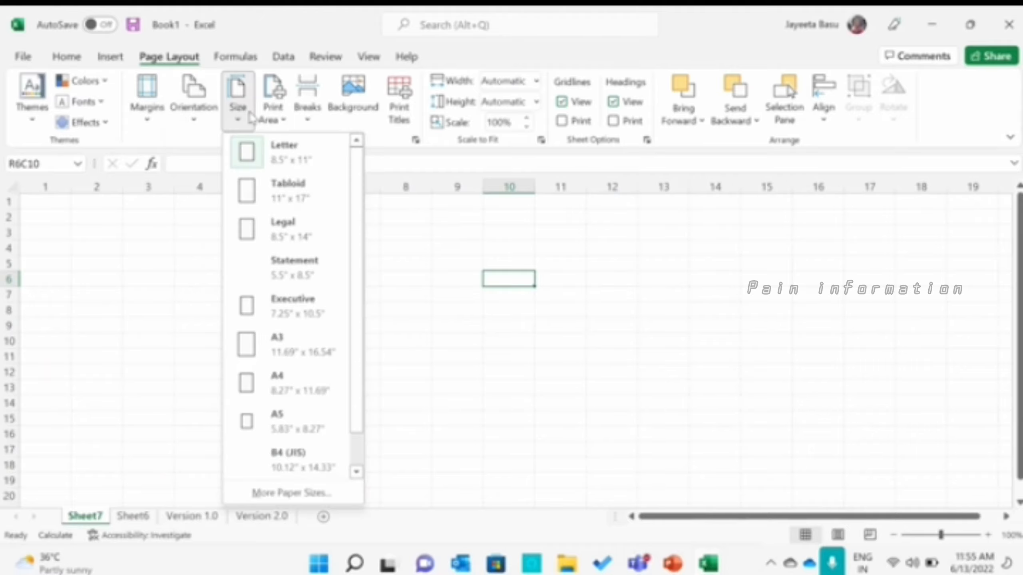
{"action": "left_click", "coordinate": [277, 121]}
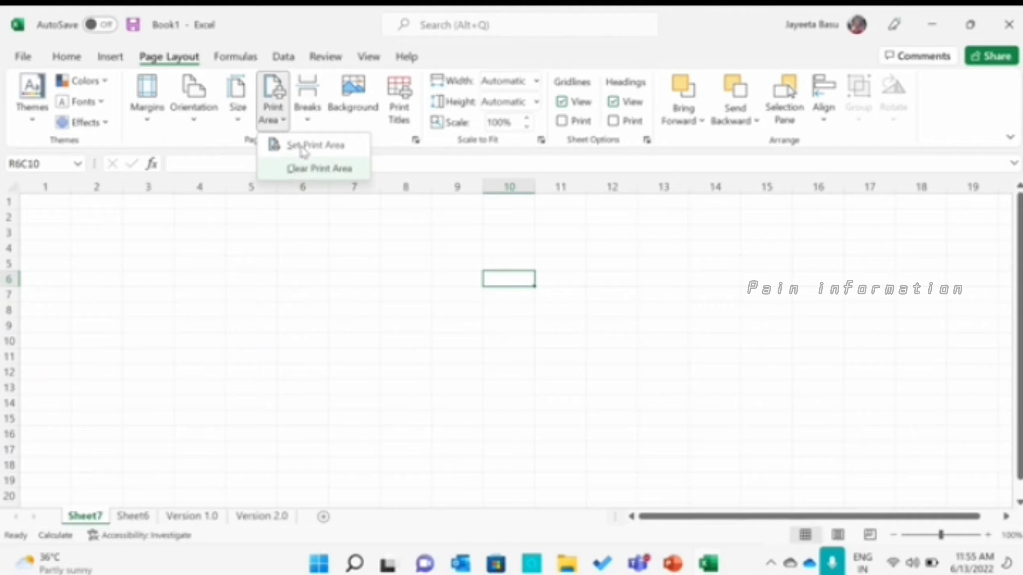
{"action": "left_click", "coordinate": [306, 121]}
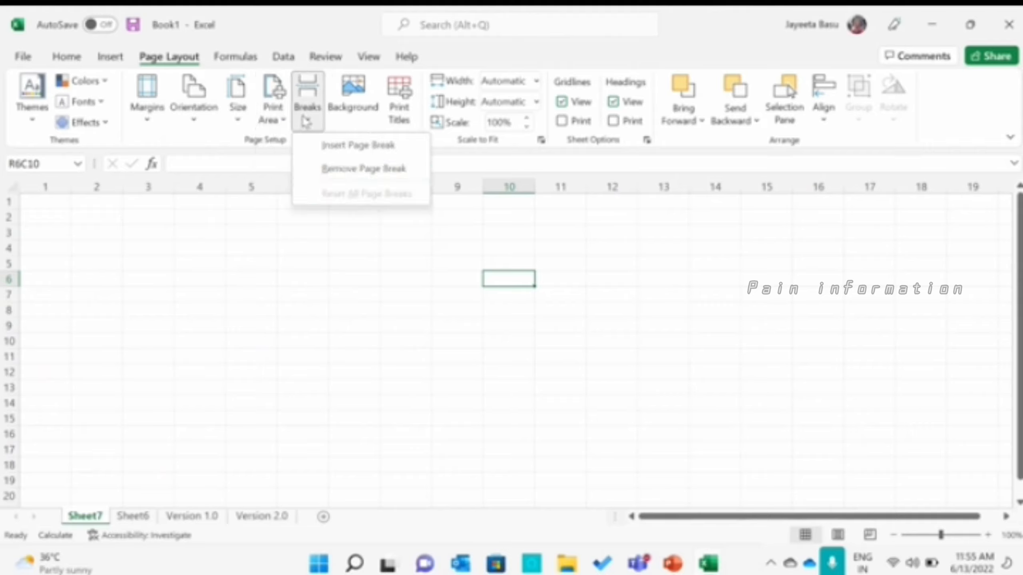
View the sheet background picture and print titles dialogs, closing each without making changes.
{"action": "left_click", "coordinate": [362, 106]}
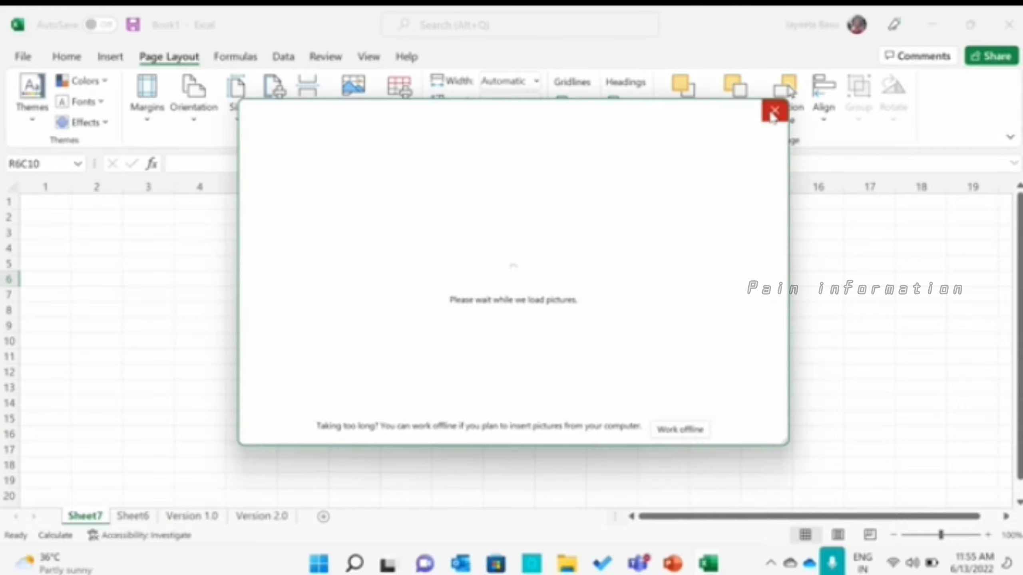
{"action": "left_click", "coordinate": [773, 115]}
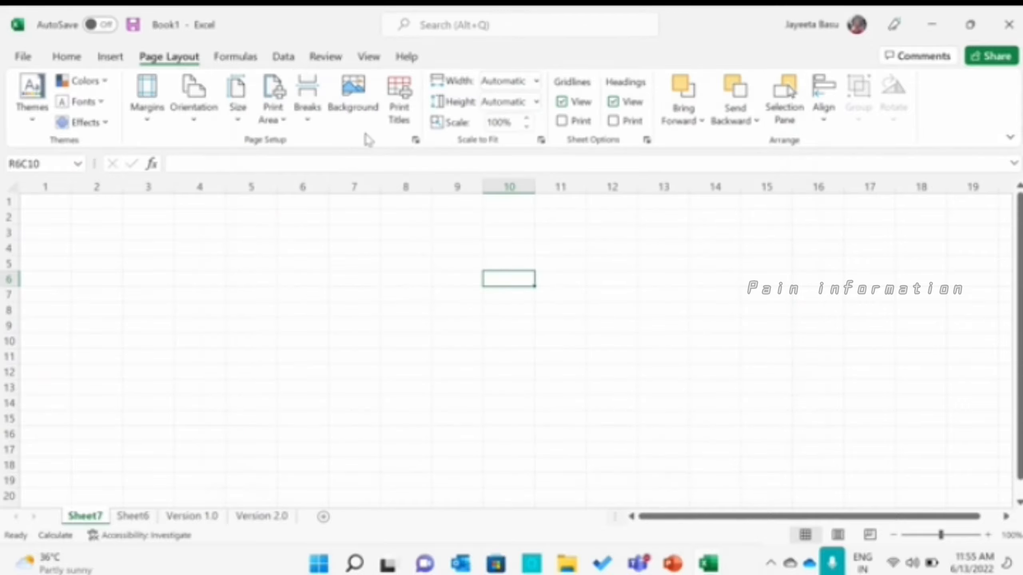
{"action": "left_click", "coordinate": [399, 106]}
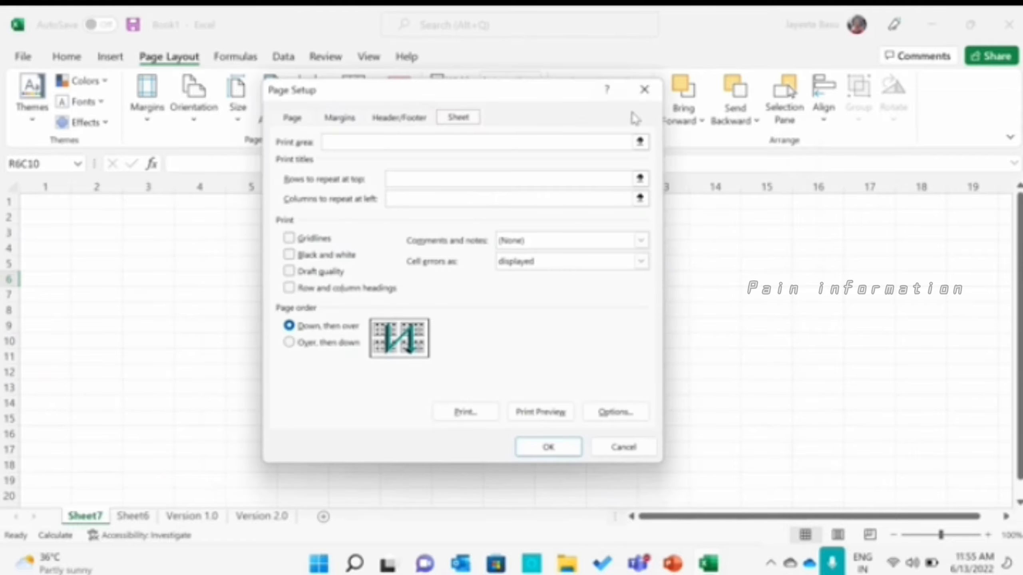
{"action": "left_click", "coordinate": [646, 91]}
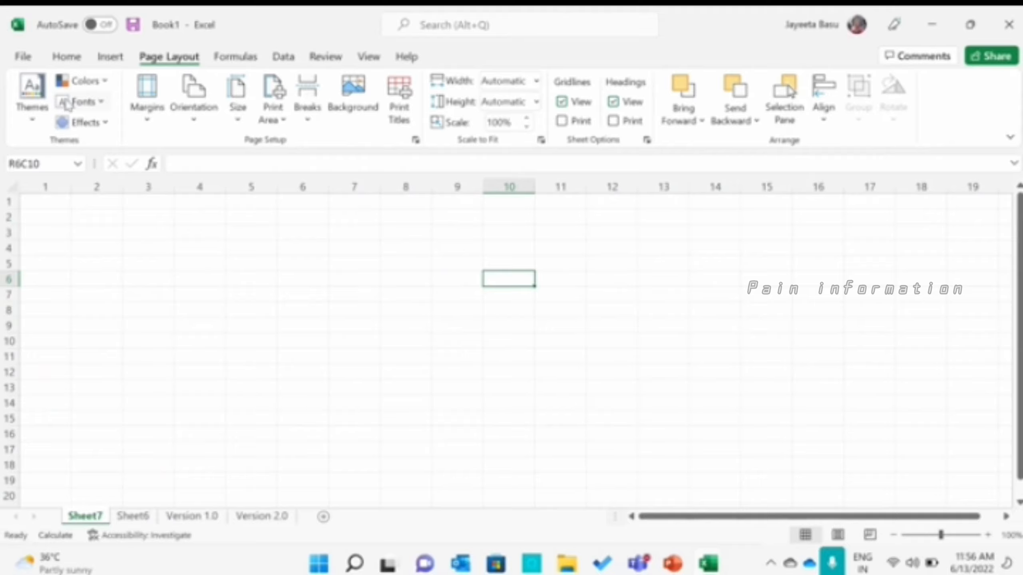
Return to the PowerPoint slide show and advance from the Page Layout slide to the References slide.
{"action": "left_click", "coordinate": [67, 63]}
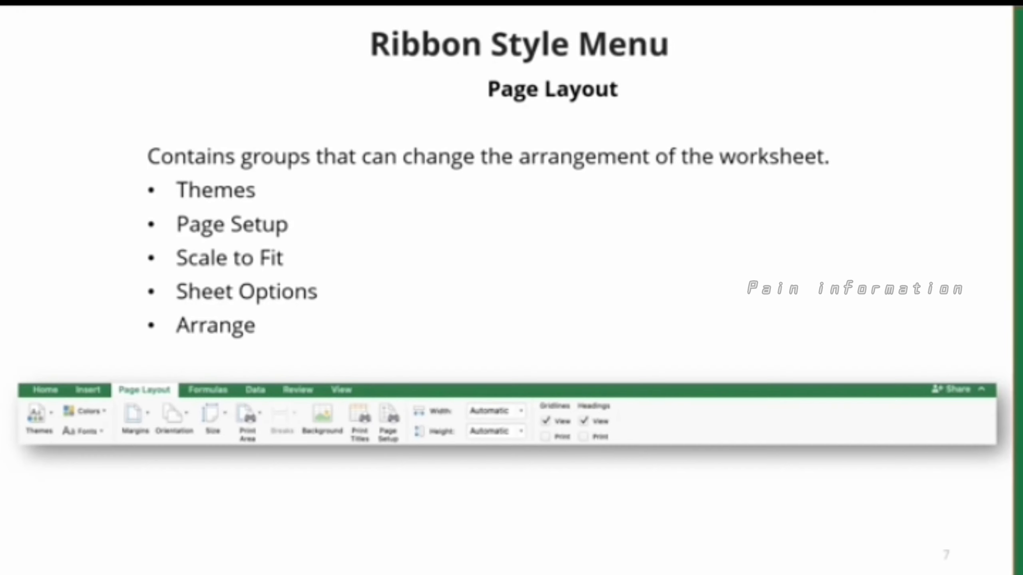
{"action": "key", "text": "Right"}
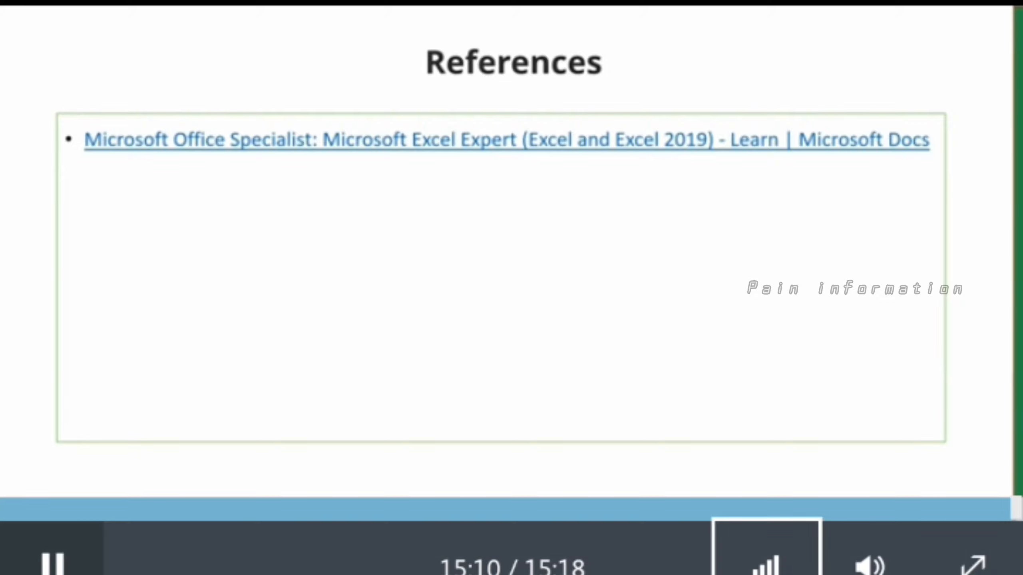
{"action": "key", "text": "XF86AudioRaiseVolume"}
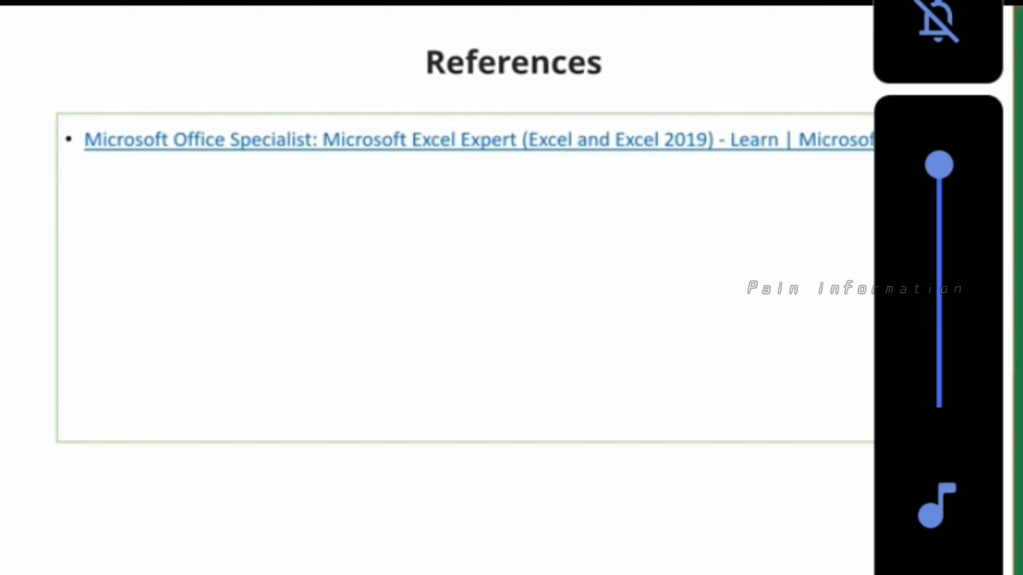